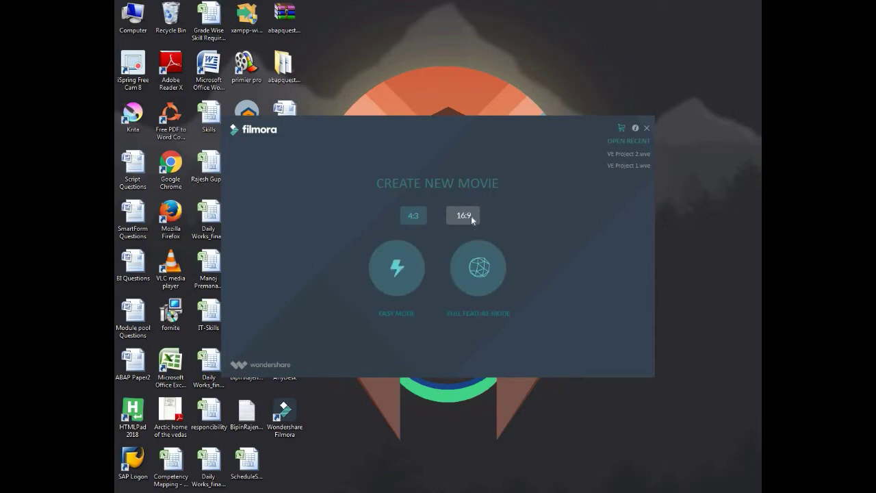
# Start a new 16:9 movie in full feature mode and delete both screen recordings and the 720_24_1.42_Aug192019 clip from My Album.
pyautogui.click(484, 278)
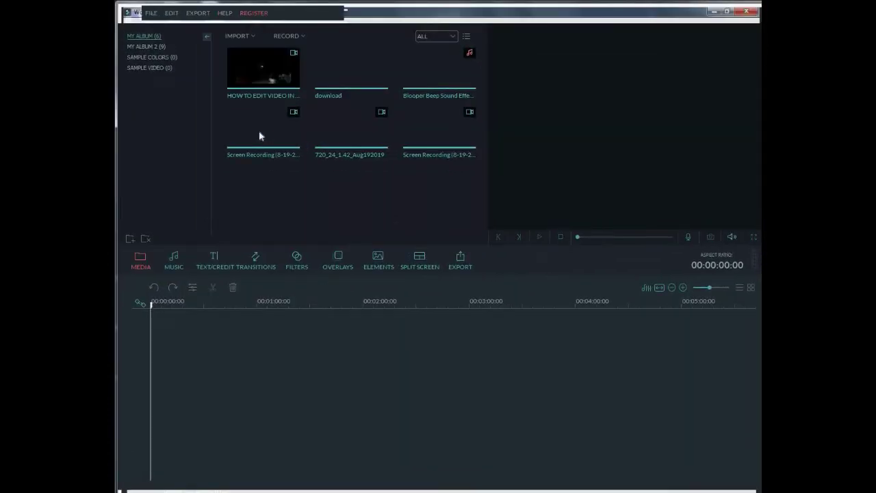
pyautogui.rightClick(247, 144)
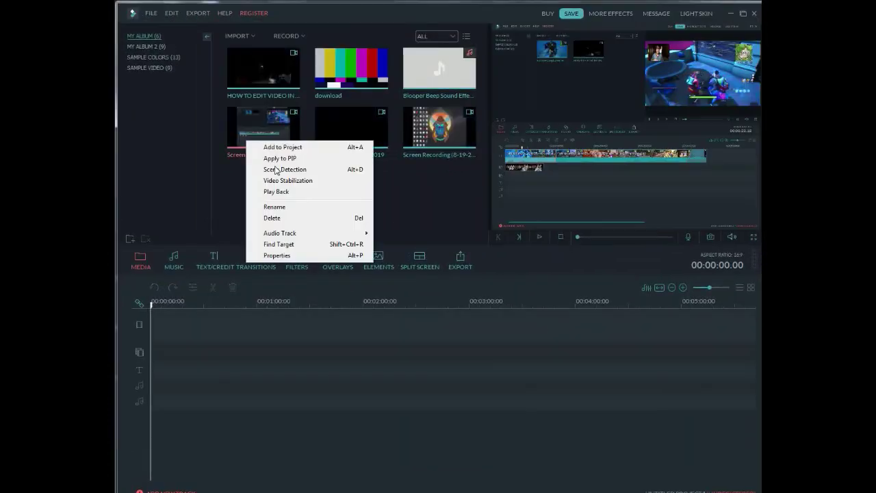
pyautogui.click(291, 219)
pyautogui.rightClick(265, 131)
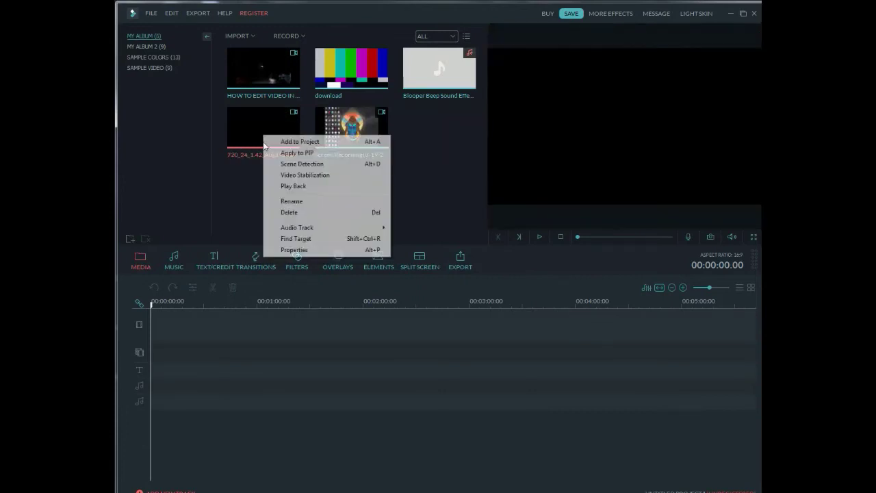
pyautogui.click(289, 212)
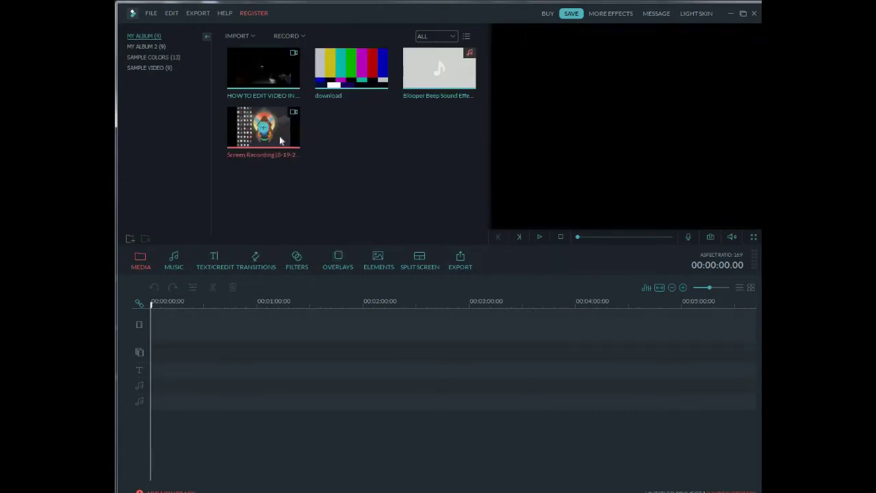
pyautogui.rightClick(279, 137)
pyautogui.click(306, 215)
# Delete the Blooper Beep sound, the download clip and the HOW TO EDIT VIDEO clip from My Album.
pyautogui.click(421, 93)
pyautogui.rightClick(418, 90)
pyautogui.click(442, 168)
pyautogui.click(357, 85)
pyautogui.rightClick(357, 85)
pyautogui.click(382, 163)
pyautogui.click(275, 77)
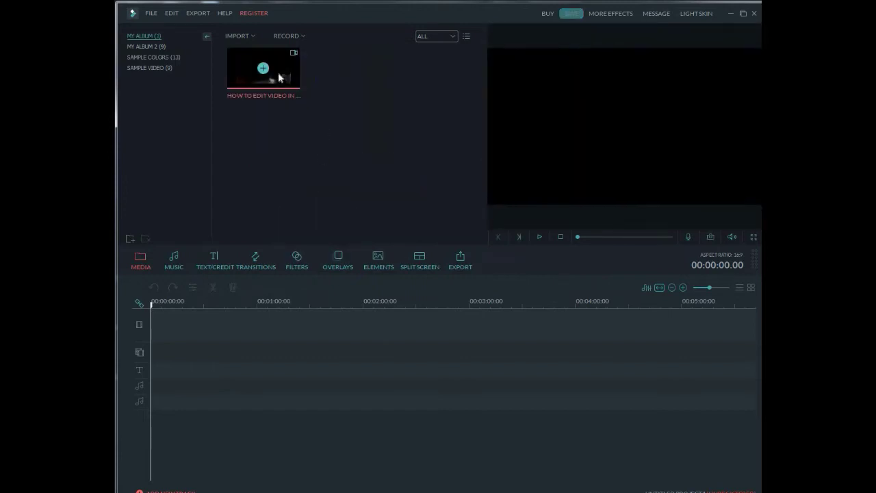
pyautogui.rightClick(279, 74)
pyautogui.click(319, 150)
# Import the Fortnite Gamplay Secret City video from the Videos library into My Album.
pyautogui.click(351, 147)
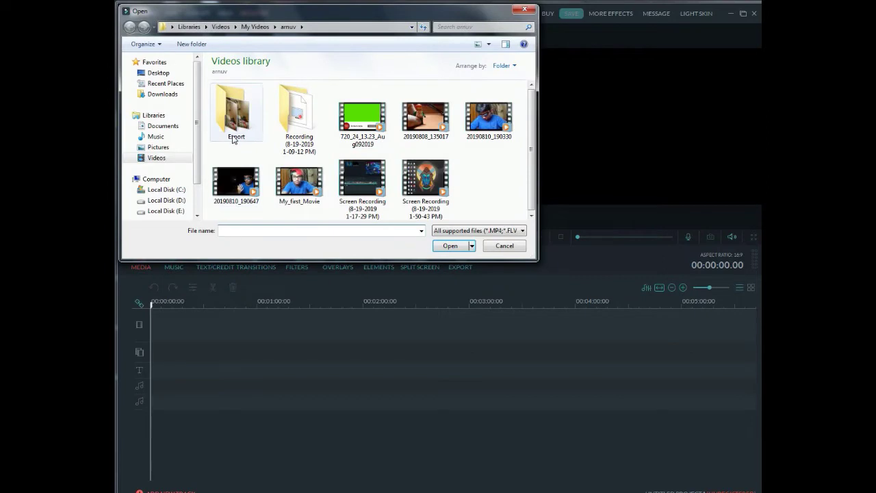
pyautogui.click(156, 157)
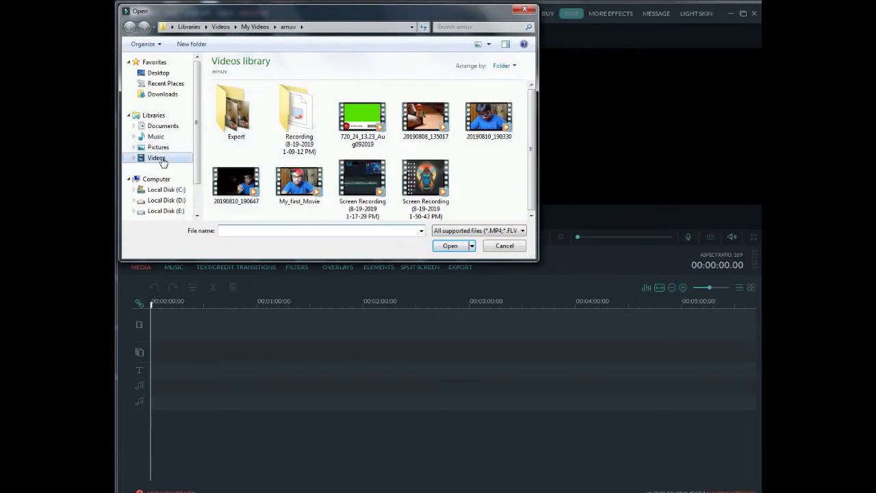
pyautogui.doubleClick(232, 190)
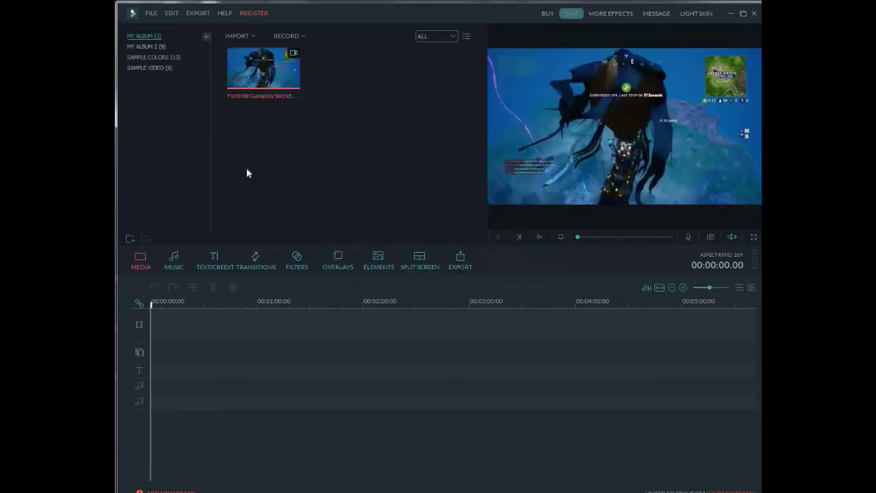
# Preview the Fortnite gameplay video and add it to the start of the timeline's video track.
pyautogui.doubleClick(255, 82)
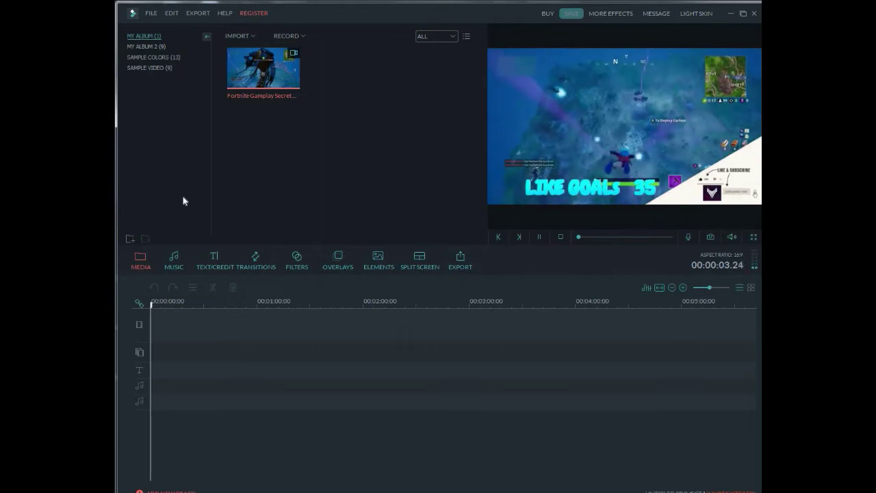
pyautogui.moveTo(234, 82)
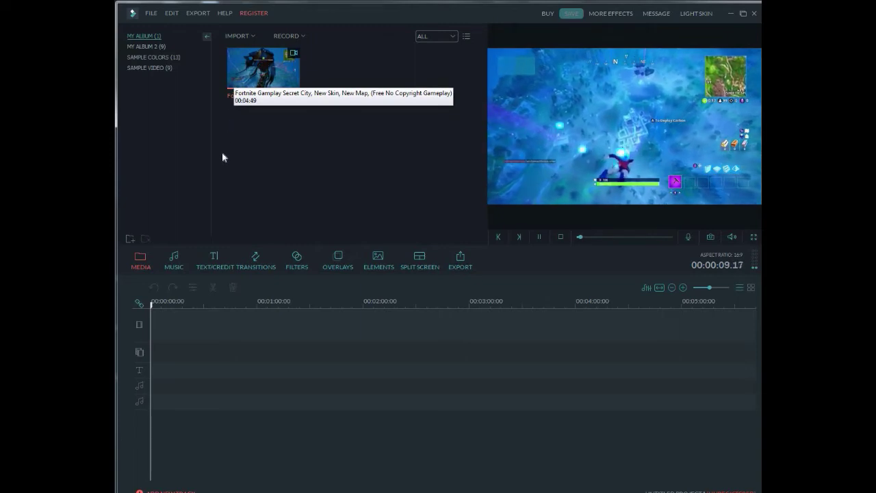
pyautogui.moveTo(232, 65)
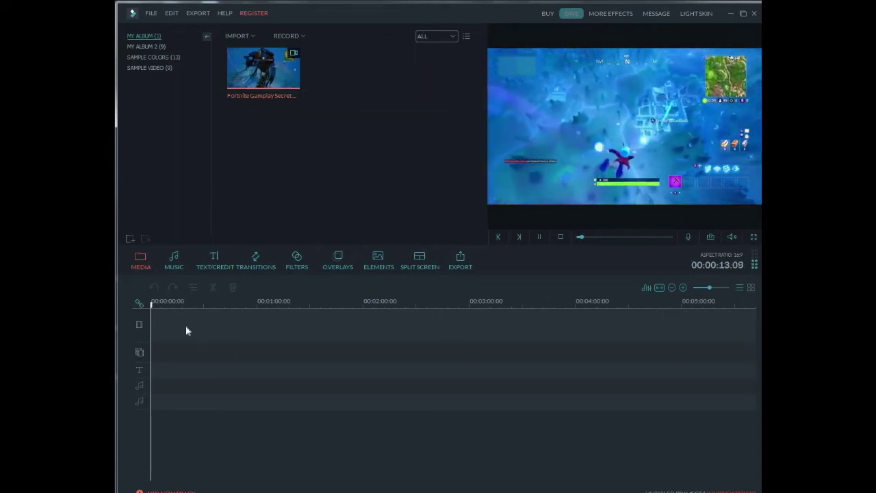
pyautogui.doubleClick(242, 73)
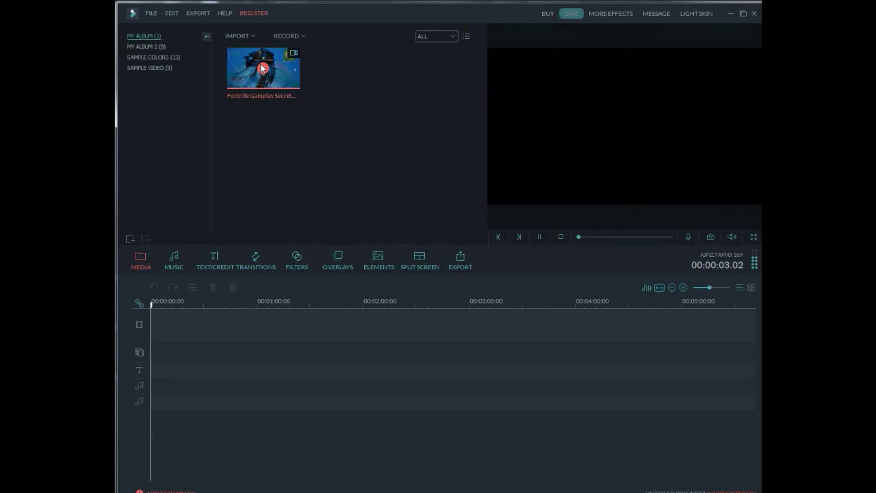
pyautogui.click(265, 70)
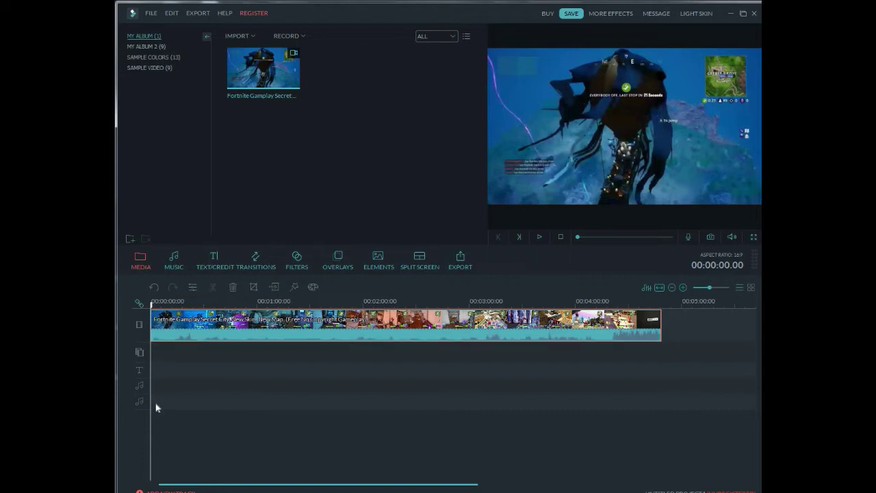
# Import the 30 Popular Sound Effects audio from a Music library subfolder and place it at the start of the first audio track.
pyautogui.click(174, 260)
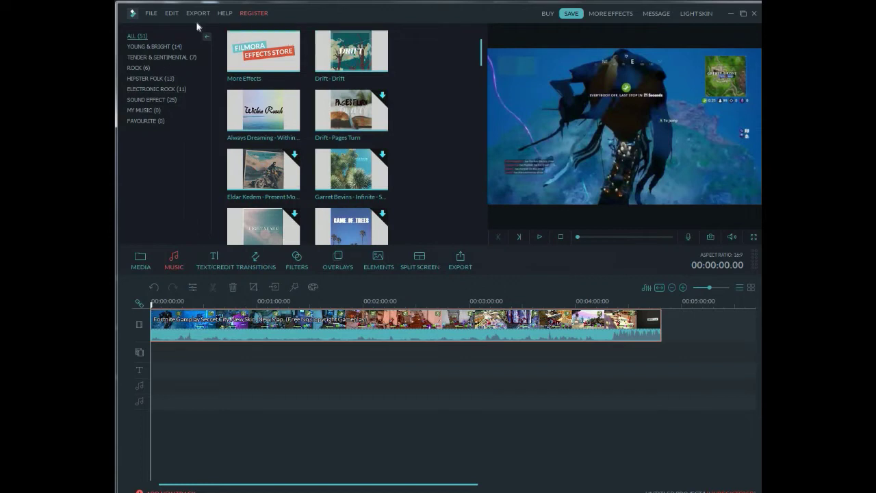
pyautogui.click(141, 260)
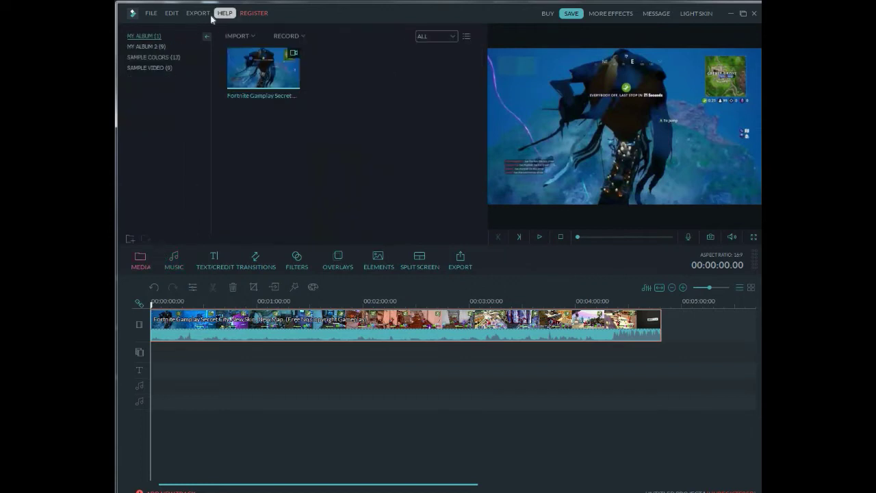
pyautogui.click(232, 38)
pyautogui.click(245, 47)
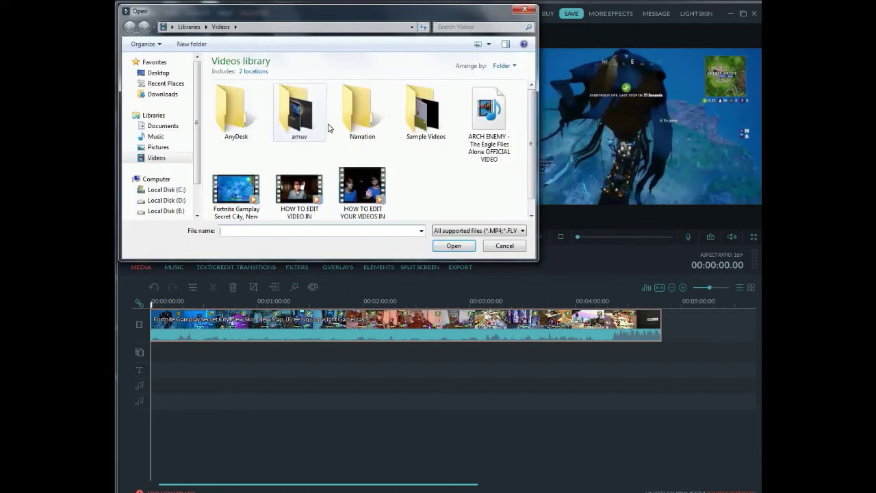
pyautogui.click(176, 137)
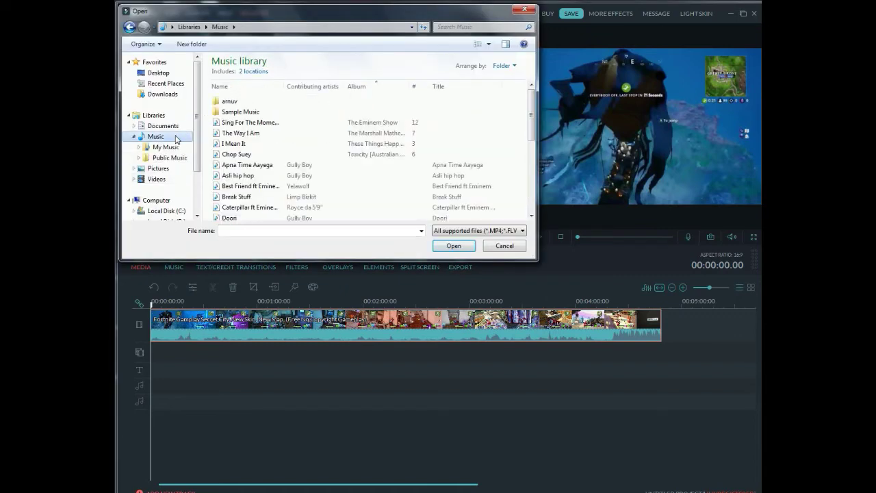
pyautogui.doubleClick(247, 100)
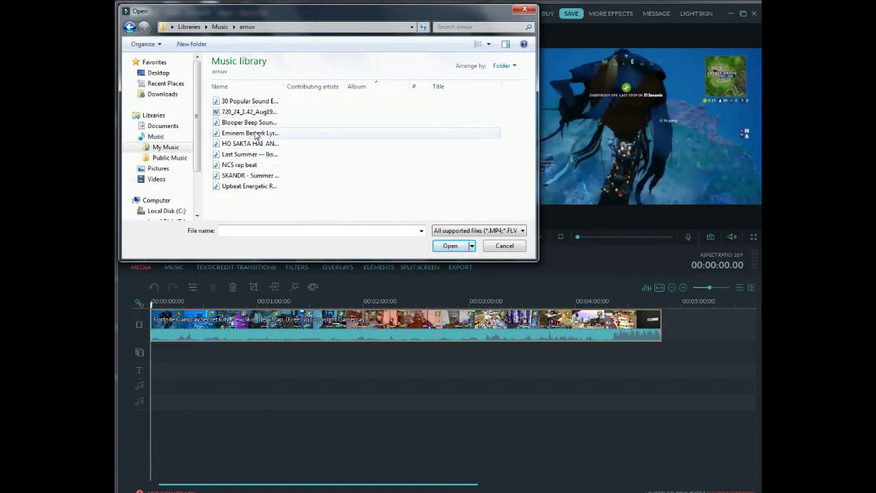
pyautogui.doubleClick(258, 102)
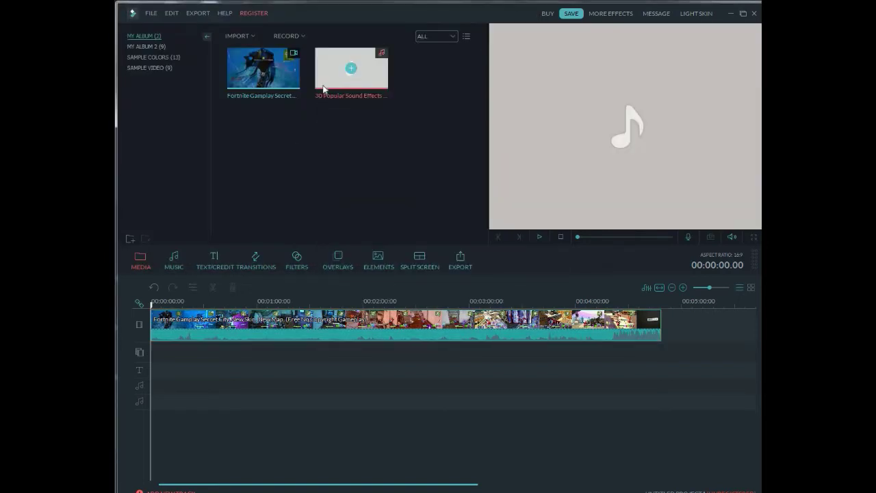
pyautogui.moveTo(326, 91); pyautogui.dragTo(152, 389)
# Mute the gameplay clip on the timeline and play the project from 00:00:24.21 to check the sound.
pyautogui.click(194, 301)
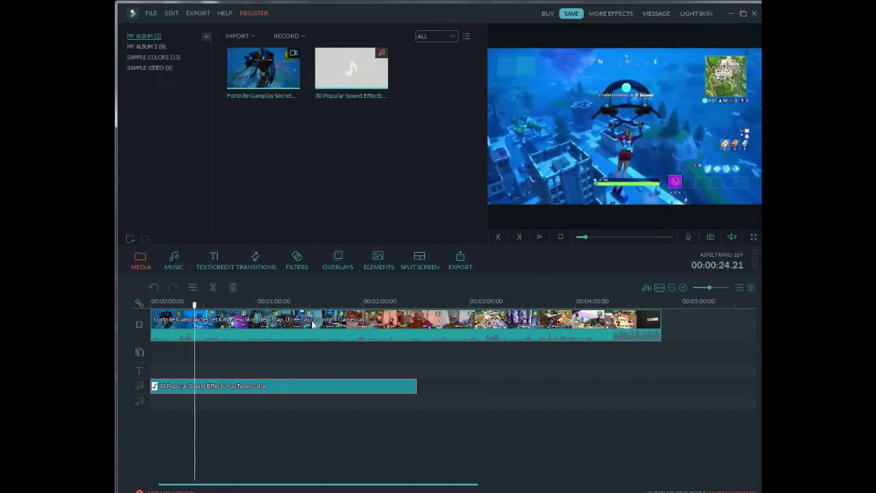
pyautogui.rightClick(312, 324)
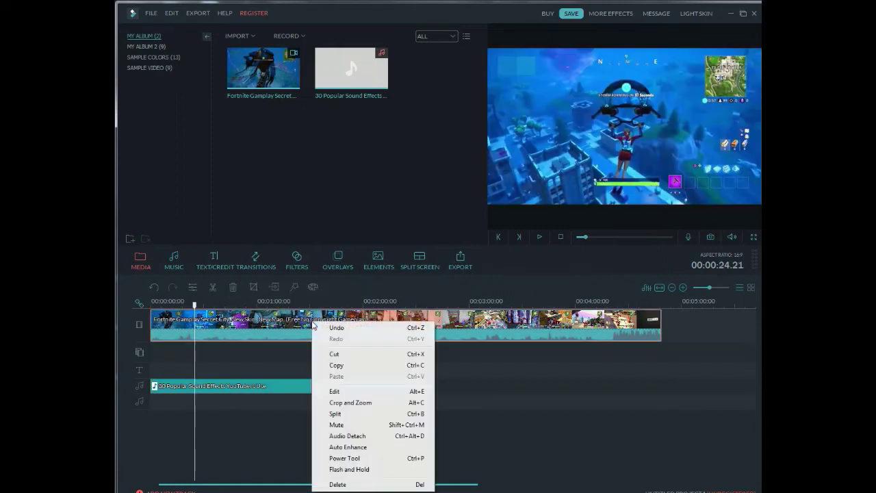
pyautogui.click(337, 425)
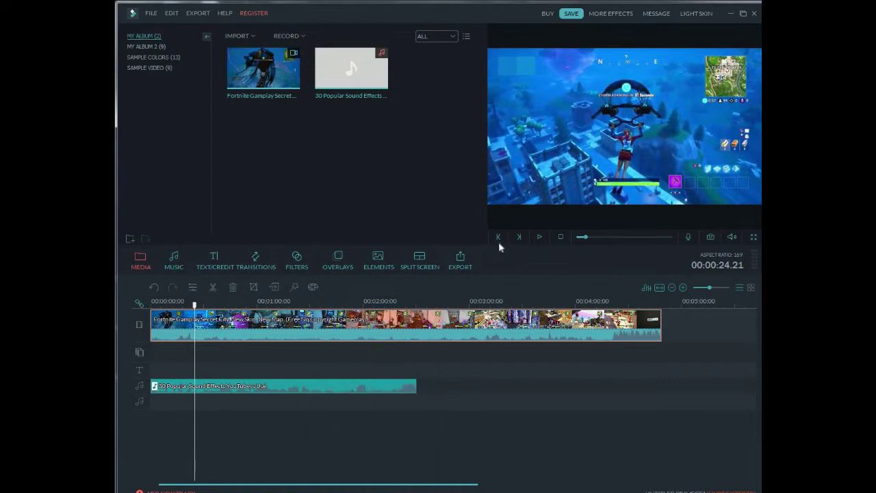
pyautogui.click(539, 237)
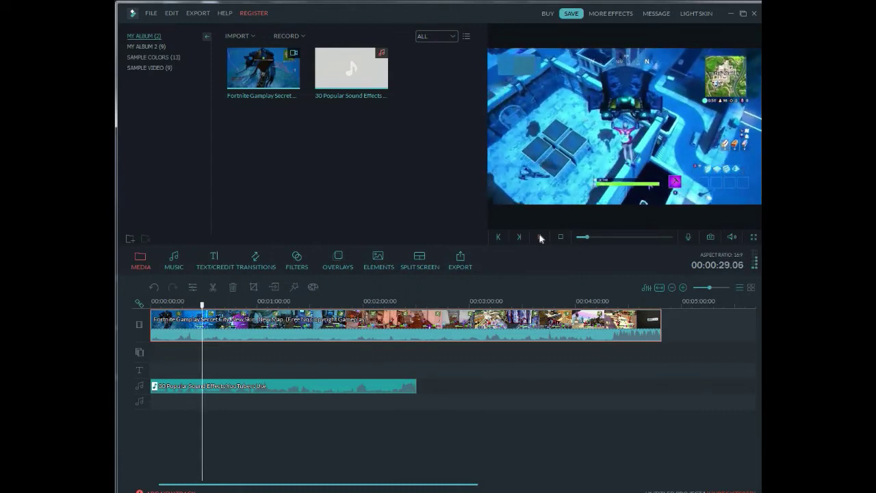
pyautogui.click(540, 237)
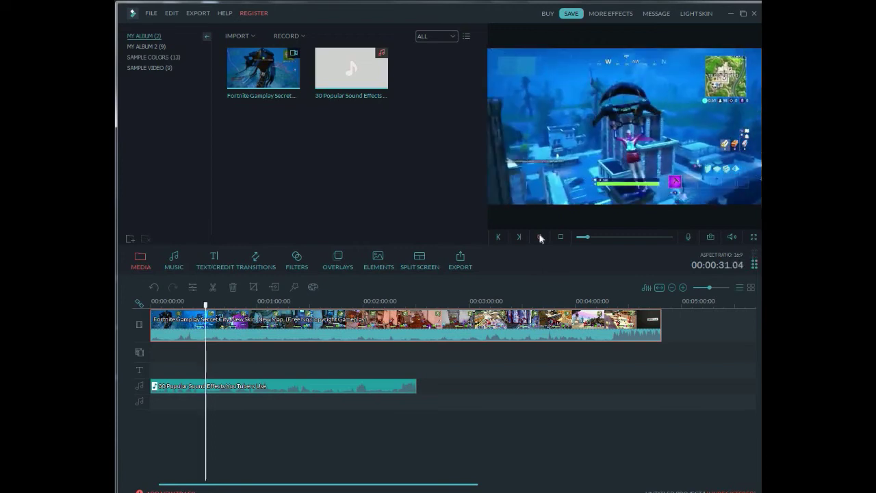
# Delete the 30 Popular Sound Effects clip from the timeline's audio track.
pyautogui.click(336, 367)
pyautogui.rightClick(310, 385)
pyautogui.rightClick(286, 389)
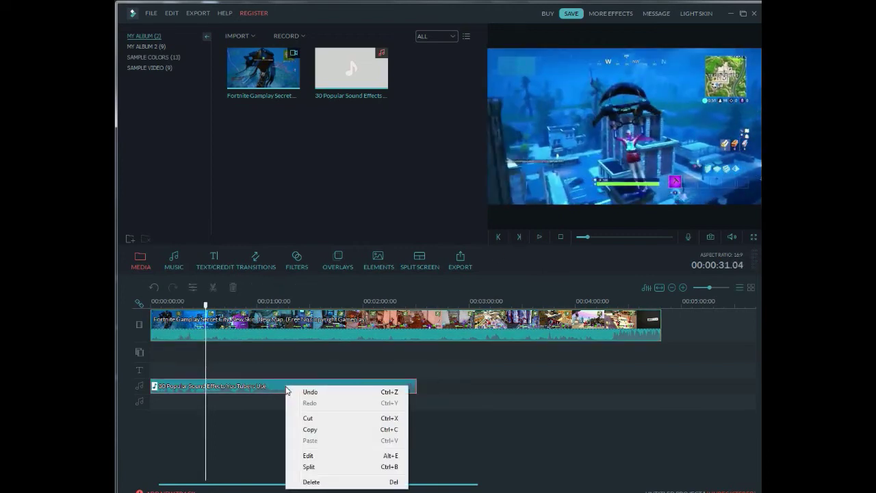
pyautogui.click(219, 383)
pyautogui.click(236, 289)
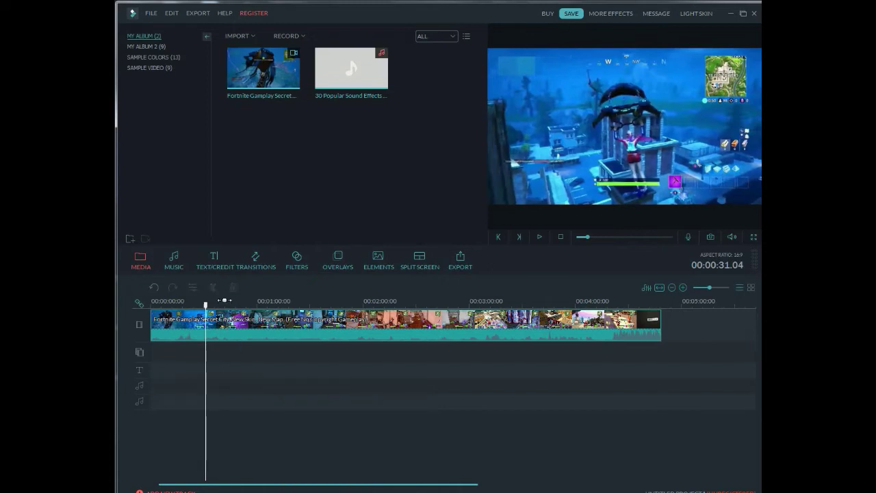
# Split the gameplay clip at 00:00:11.10 and delete the opening piece.
pyautogui.rightClick(218, 320)
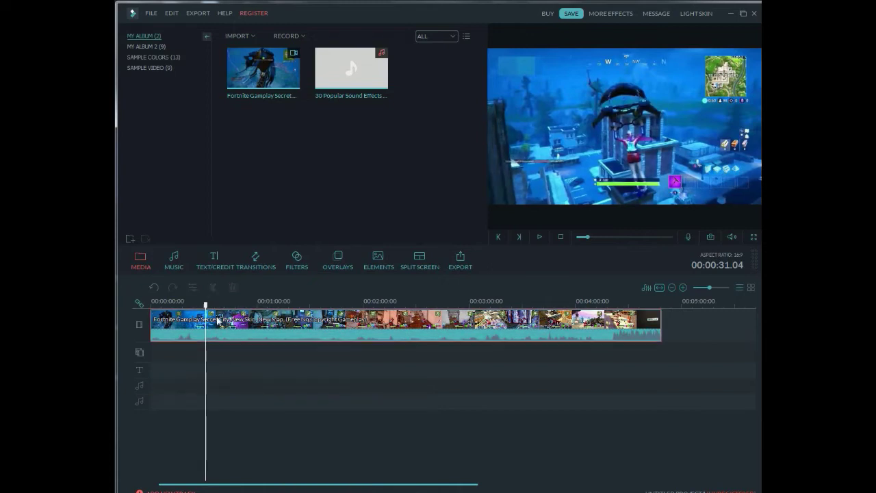
pyautogui.click(211, 381)
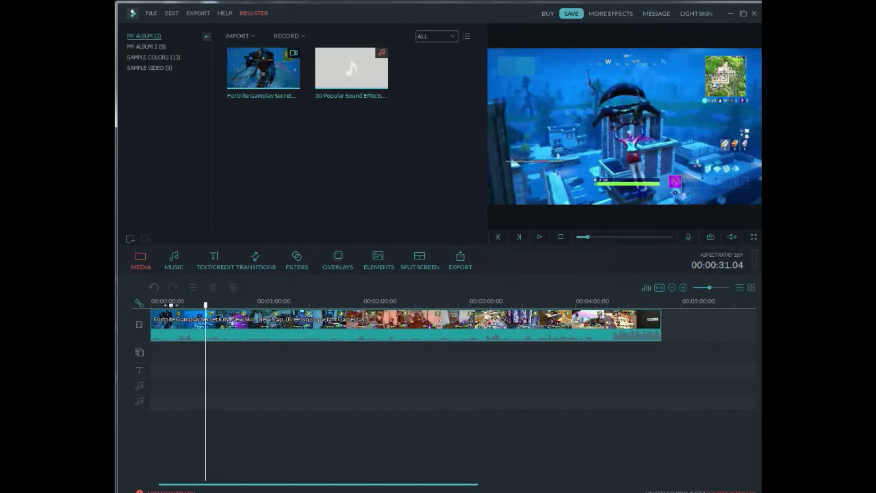
pyautogui.click(172, 304)
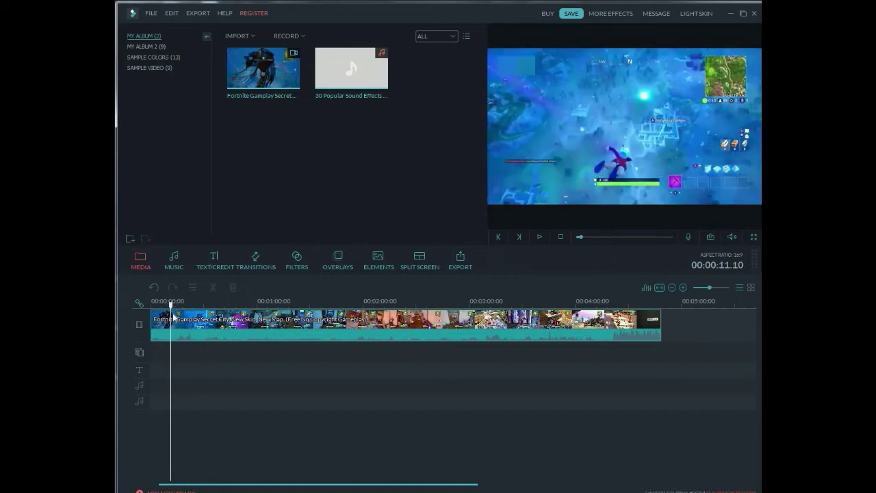
pyautogui.click(220, 319)
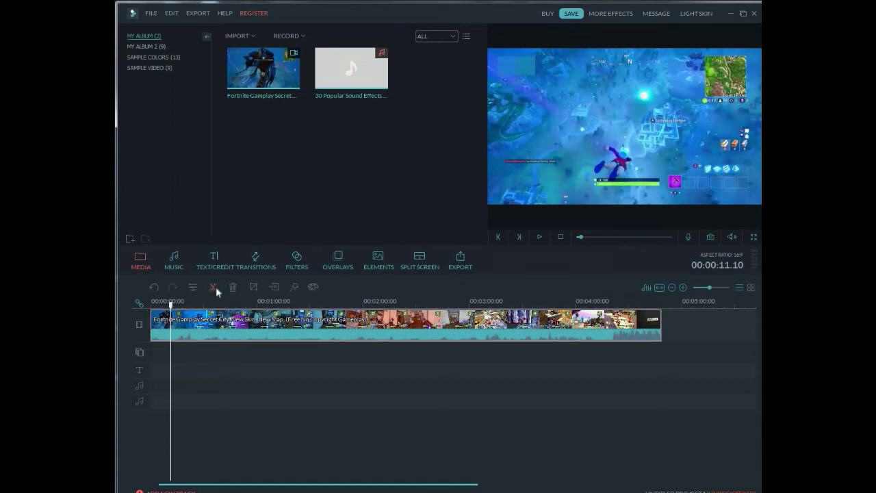
pyautogui.click(215, 288)
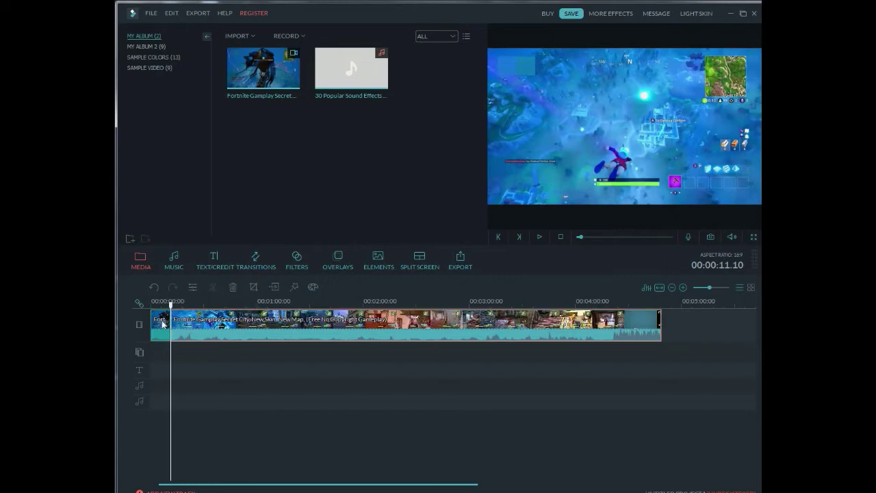
pyautogui.click(162, 323)
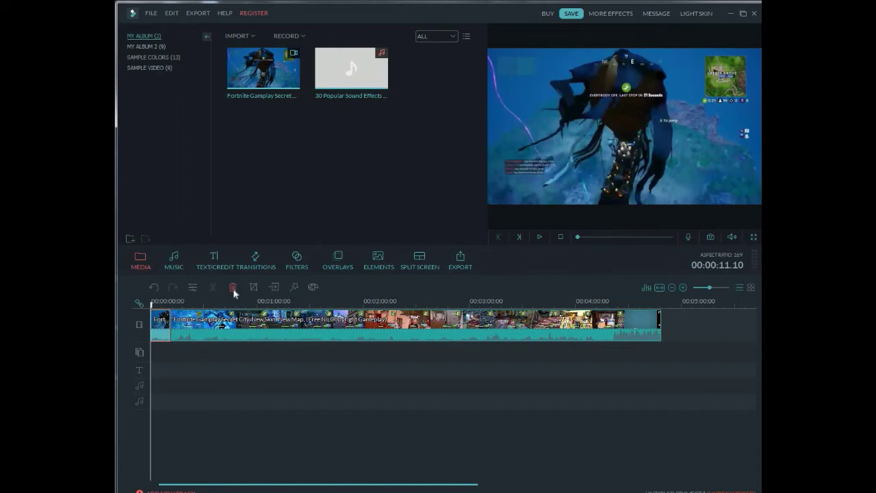
pyautogui.click(233, 288)
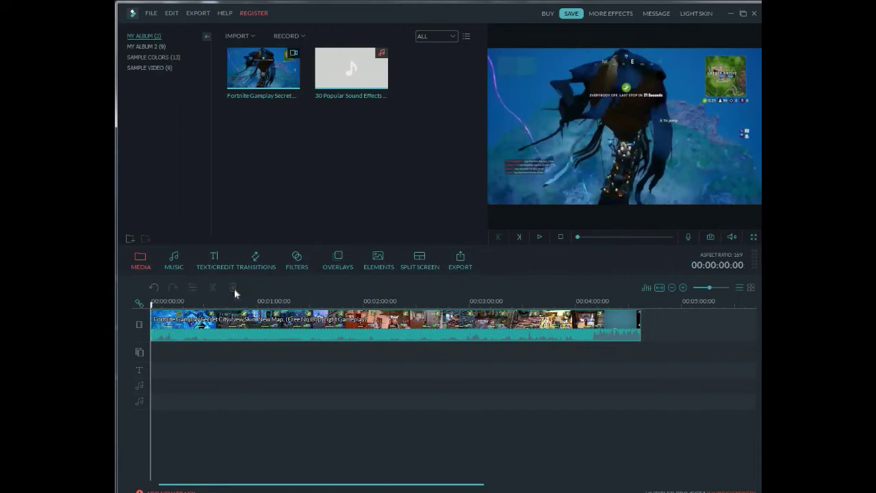
# Split the remaining gameplay clip at 00:00:29.17.
pyautogui.click(202, 302)
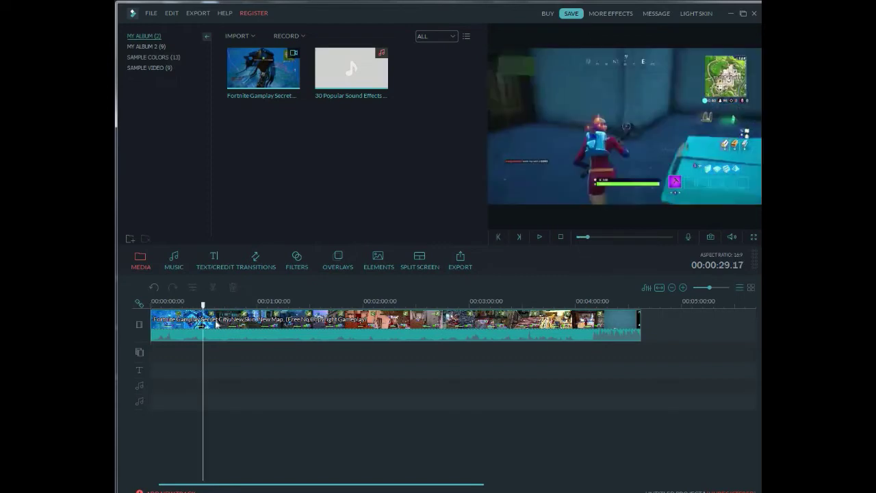
pyautogui.click(216, 321)
pyautogui.click(214, 291)
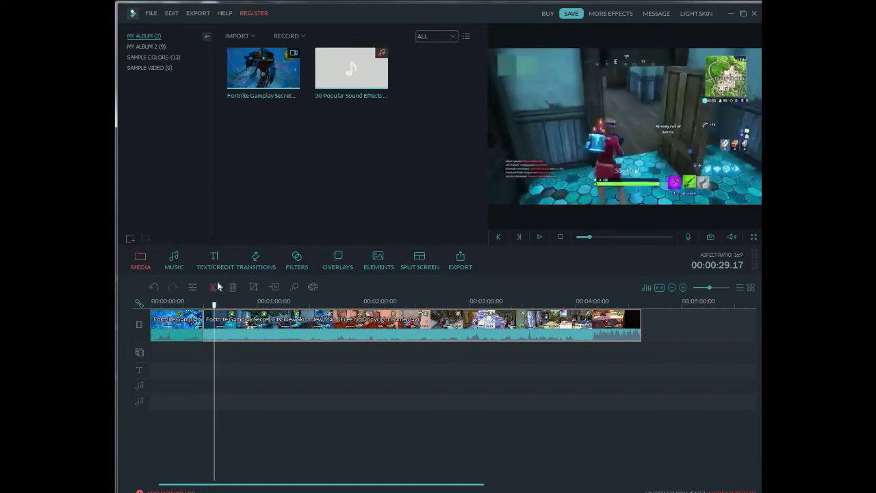
# Cut out the gameplay section between 00:00:29.17 and 00:00:36.00, and remove 30 Popular Sound Effects from the media album.
pyautogui.click(212, 320)
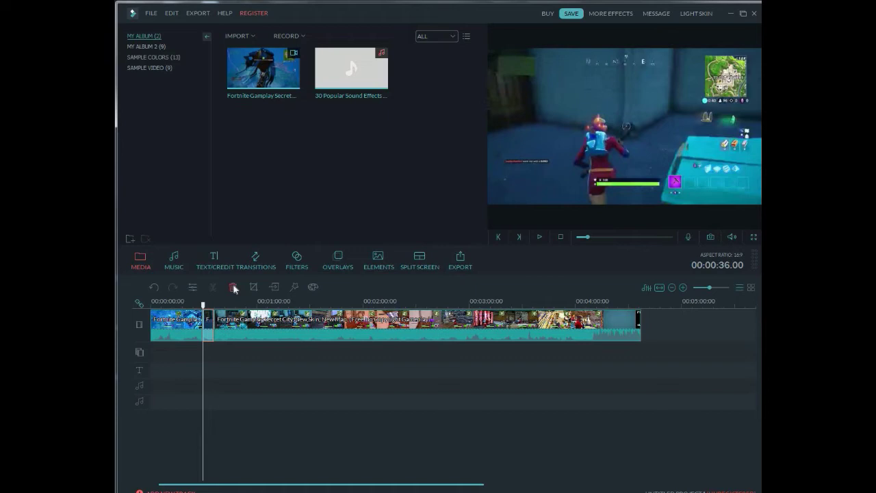
pyautogui.click(233, 287)
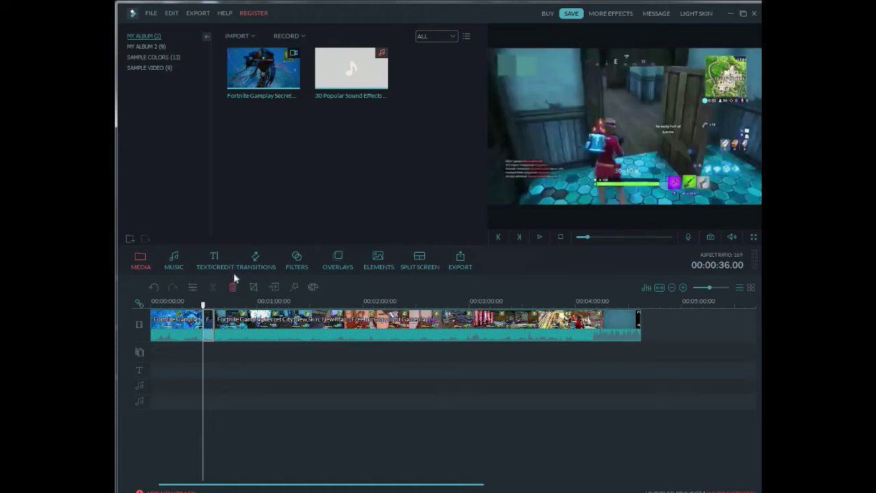
pyautogui.rightClick(334, 75)
pyautogui.click(353, 147)
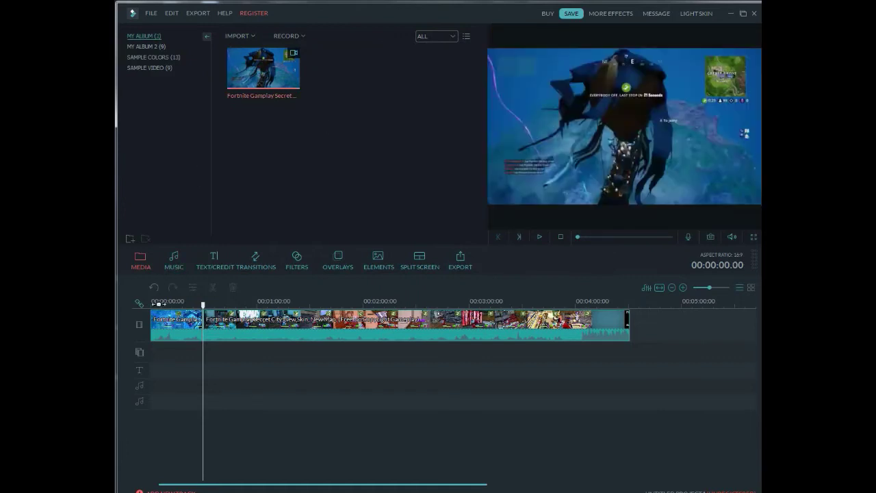
# Import the HOW TO EDIT VIDEO IN FILMORA 9 video from the Videos library and place it on the overlay track at 00:00:04.14.
pyautogui.click(157, 302)
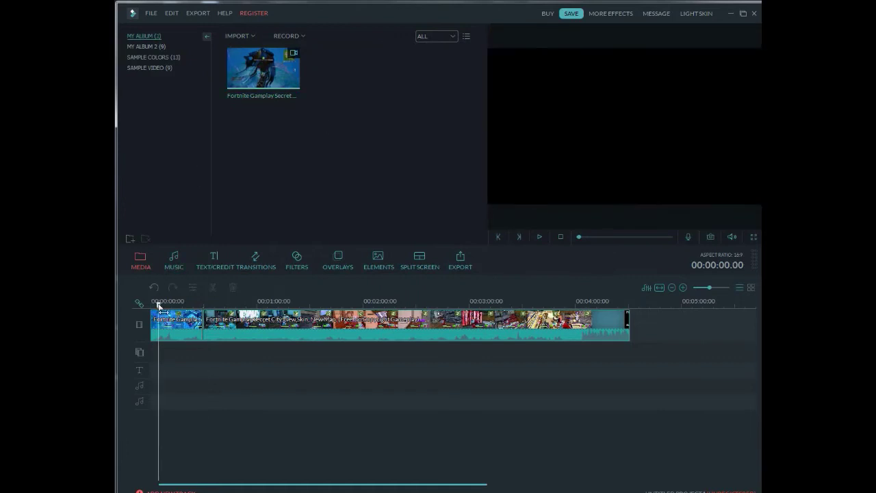
pyautogui.click(250, 36)
pyautogui.click(252, 47)
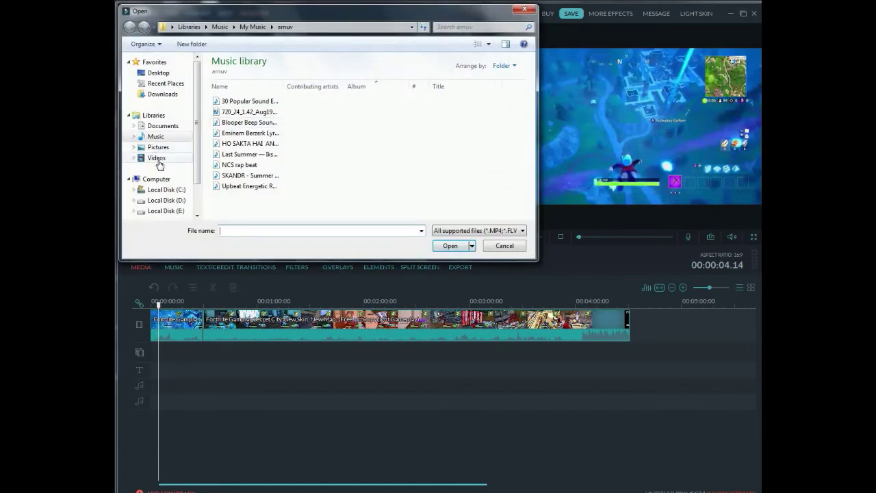
pyautogui.click(156, 157)
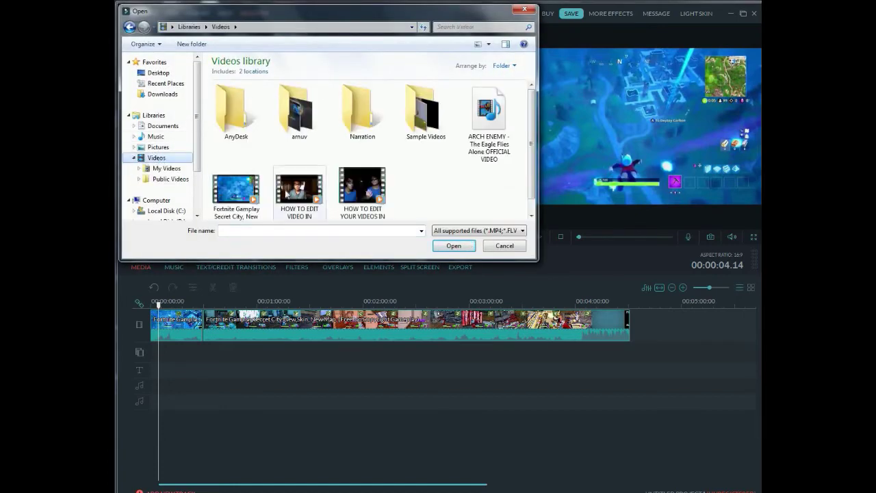
pyautogui.click(302, 197)
pyautogui.doubleClick(300, 197)
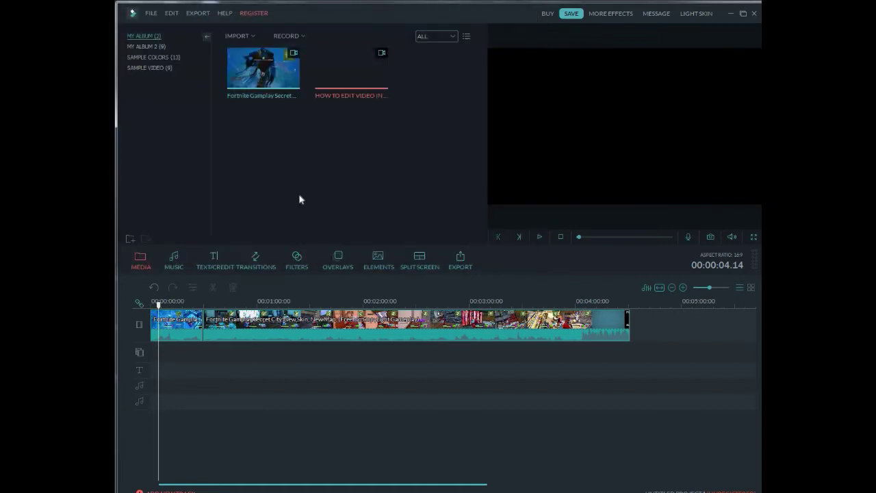
pyautogui.moveTo(328, 71); pyautogui.dragTo(165, 354)
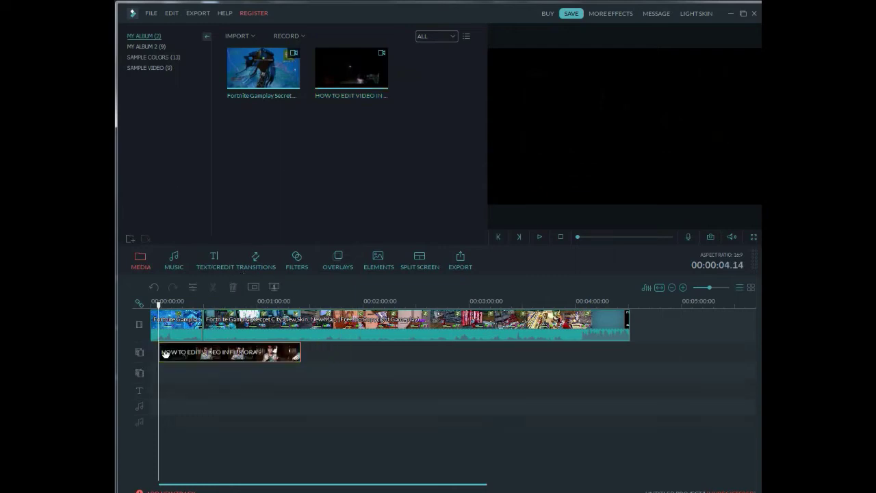
# Split the HOW TO EDIT VIDEO IN FILMORA 9 overlay clip at 00:00:14.14 and at 00:00:22.07.
pyautogui.click(176, 304)
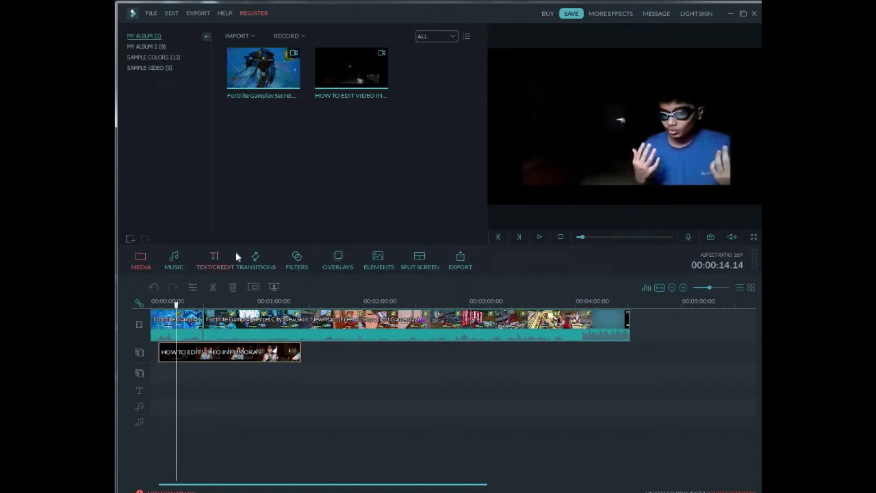
pyautogui.click(213, 288)
pyautogui.click(189, 304)
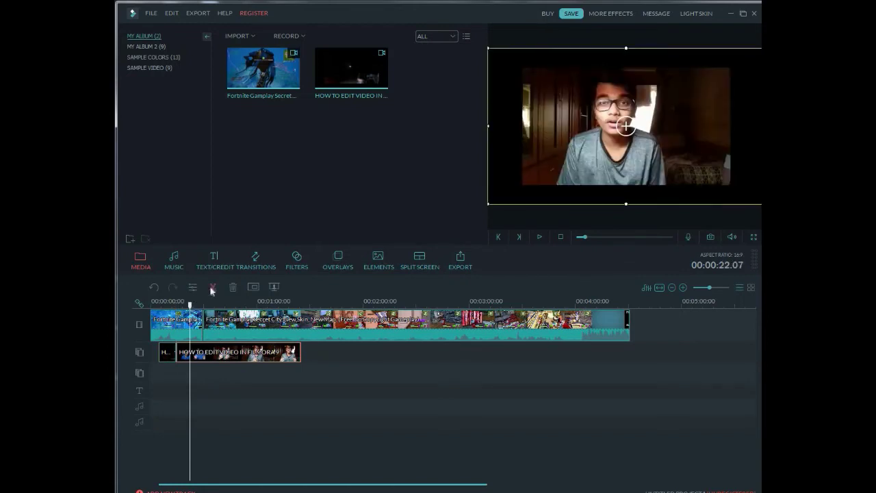
pyautogui.click(212, 288)
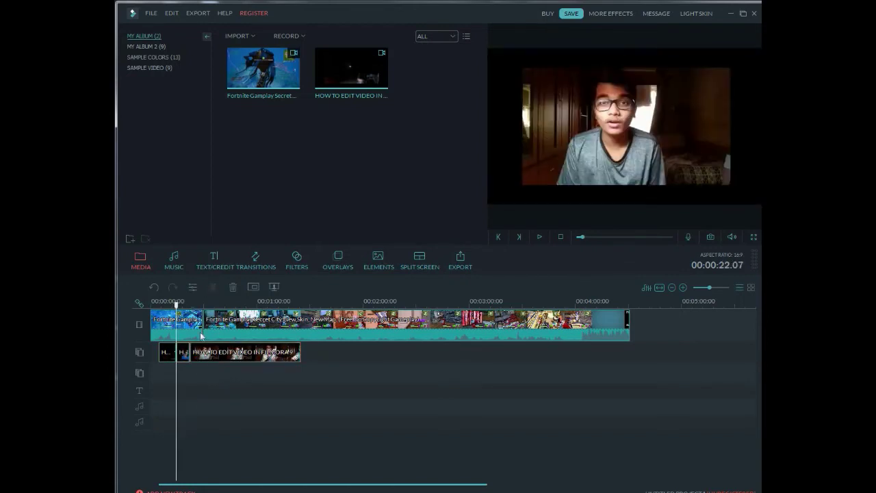
# Delete the first two pieces of the overlay clip and move the remaining piece to start at 00:00:03.04.
pyautogui.click(172, 358)
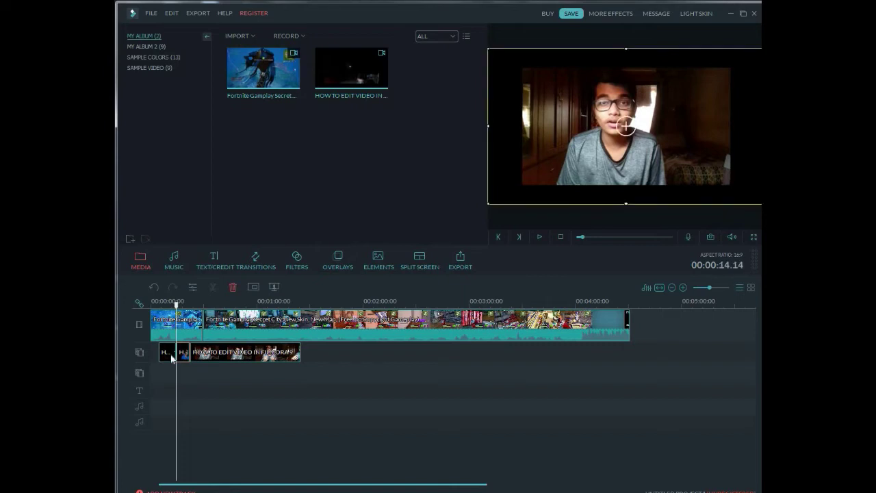
pyautogui.click(232, 288)
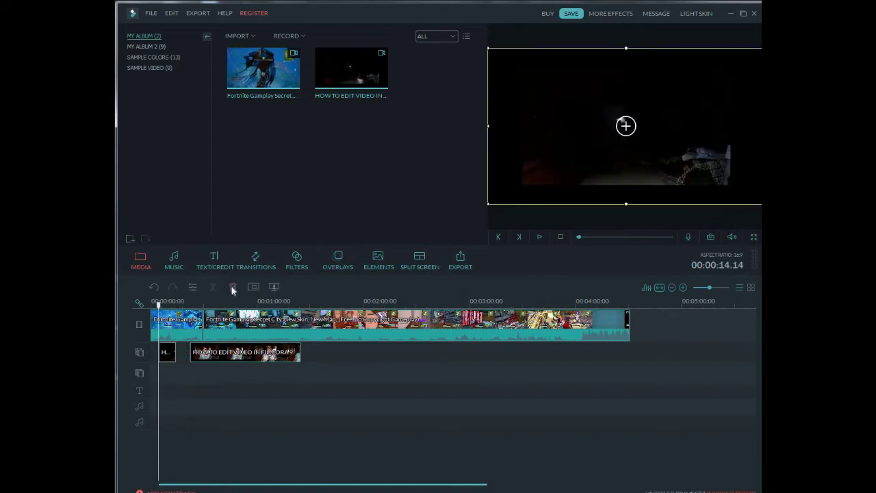
pyautogui.click(233, 288)
pyautogui.click(209, 355)
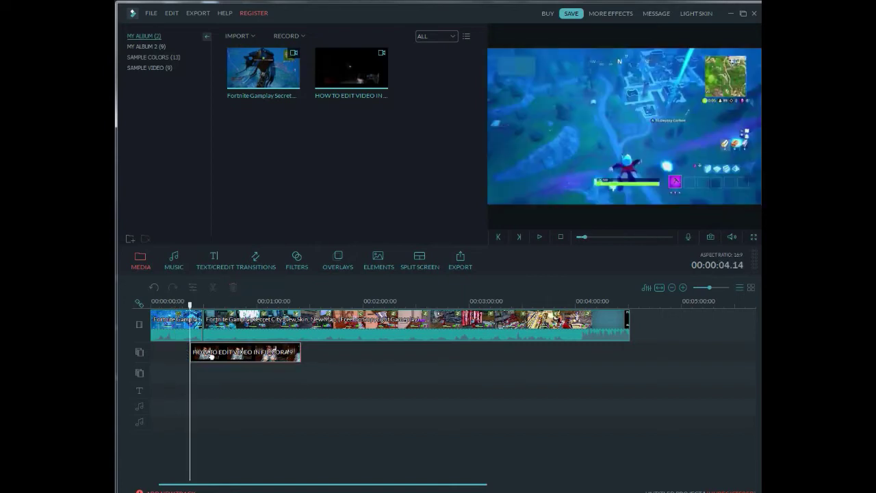
pyautogui.moveTo(205, 356); pyautogui.dragTo(176, 353)
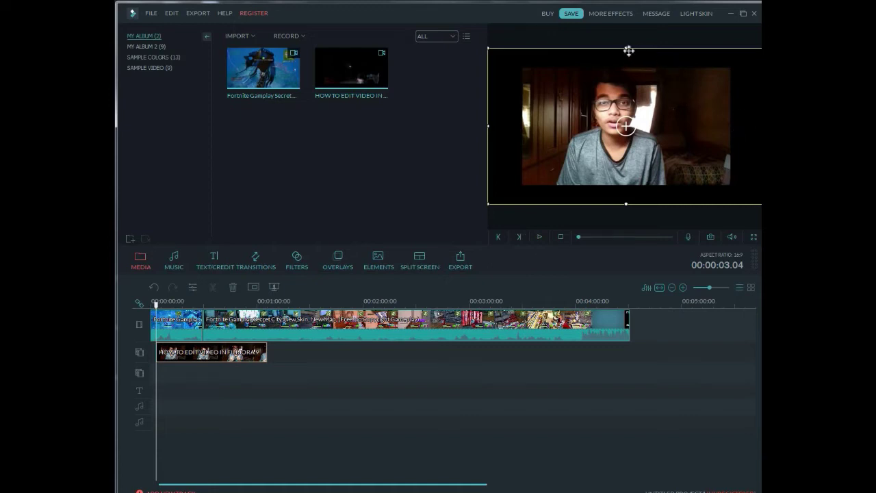
# Shrink the overlay video in the preview to about a third of the frame's width, dismissing the Windows color scheme prompt.
pyautogui.moveTo(625, 46); pyautogui.dragTo(624, 73)
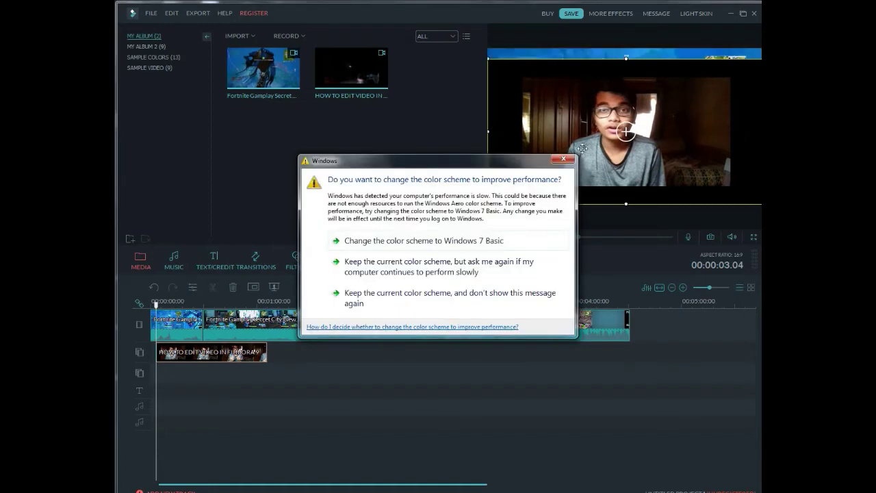
pyautogui.click(569, 160)
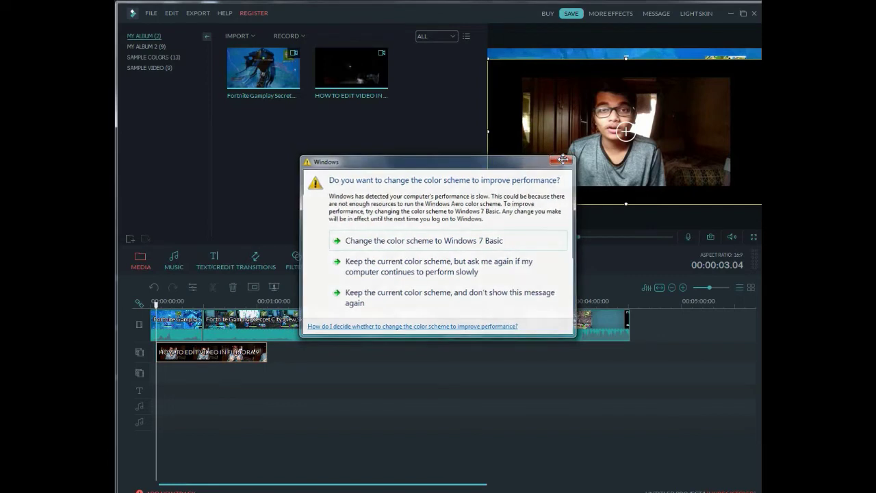
pyautogui.moveTo(577, 144); pyautogui.dragTo(520, 140)
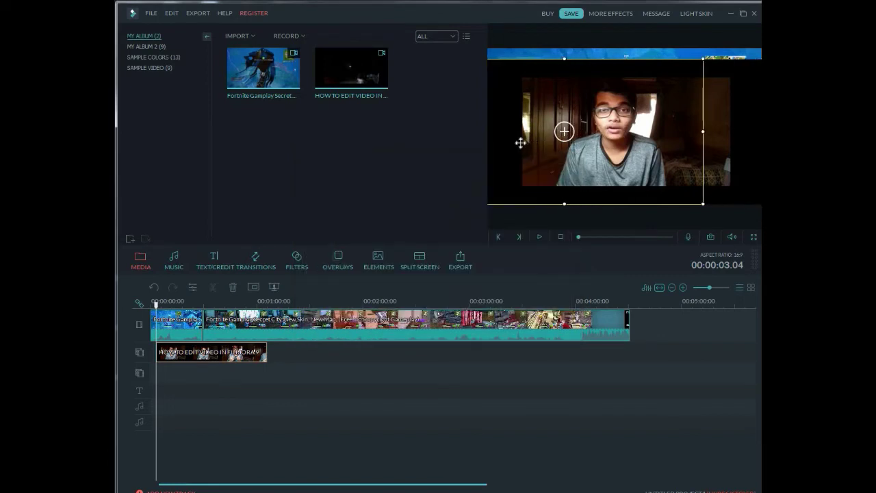
pyautogui.moveTo(696, 130); pyautogui.dragTo(606, 131)
pyautogui.moveTo(607, 60); pyautogui.dragTo(607, 120)
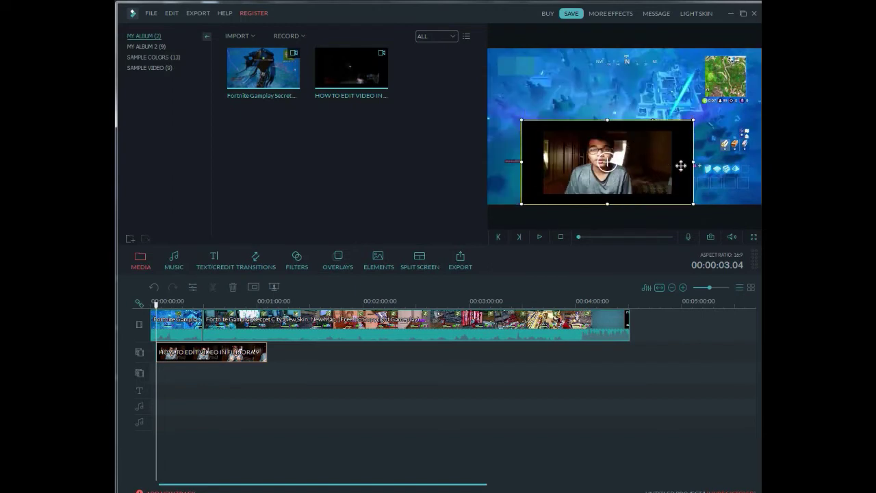
pyautogui.moveTo(685, 164); pyautogui.dragTo(609, 164)
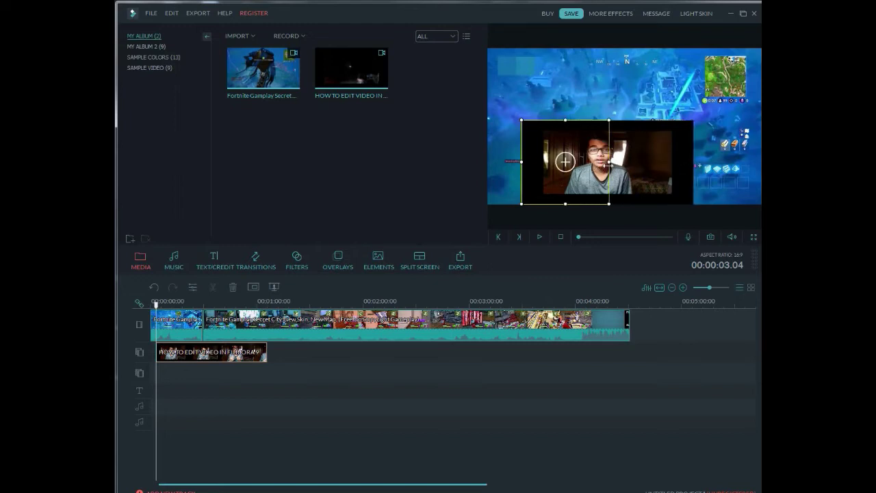
pyautogui.moveTo(565, 204); pyautogui.dragTo(566, 185)
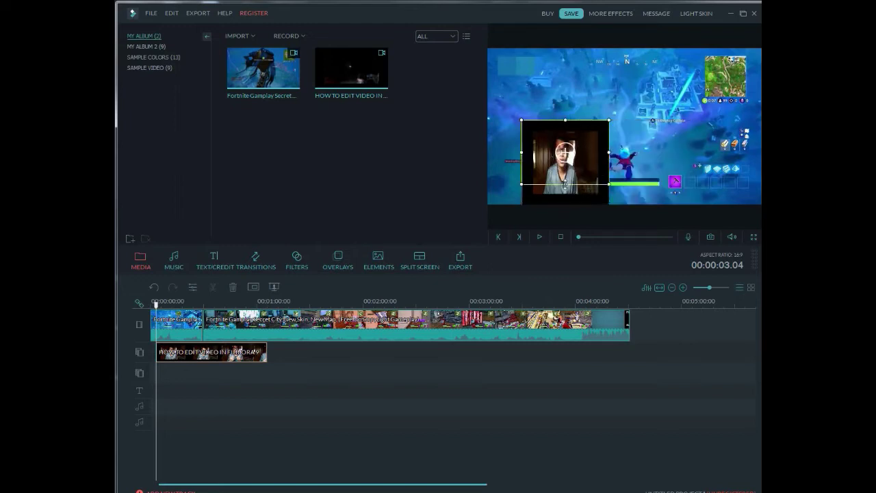
# Fit the overlay into the video frame's upper-left corner at about a quarter of its width, and play briefly from 00:00:03.04.
pyautogui.moveTo(566, 152); pyautogui.dragTo(529, 80)
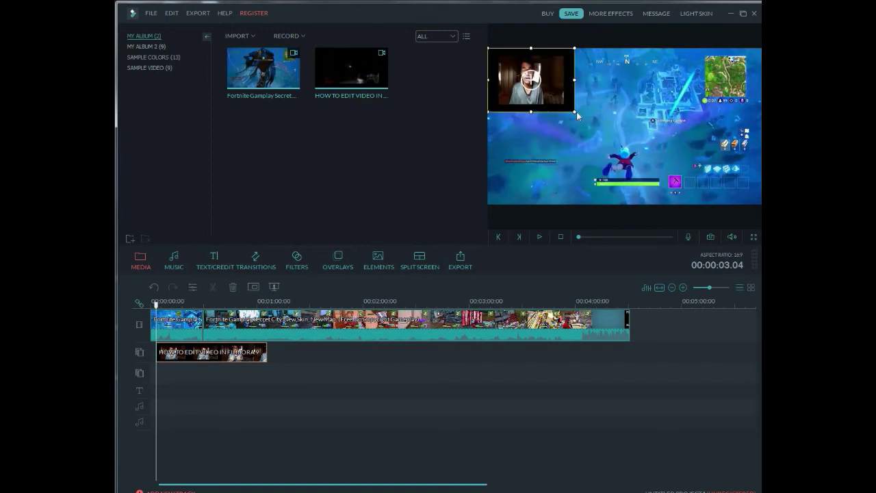
pyautogui.moveTo(576, 111); pyautogui.dragTo(553, 93)
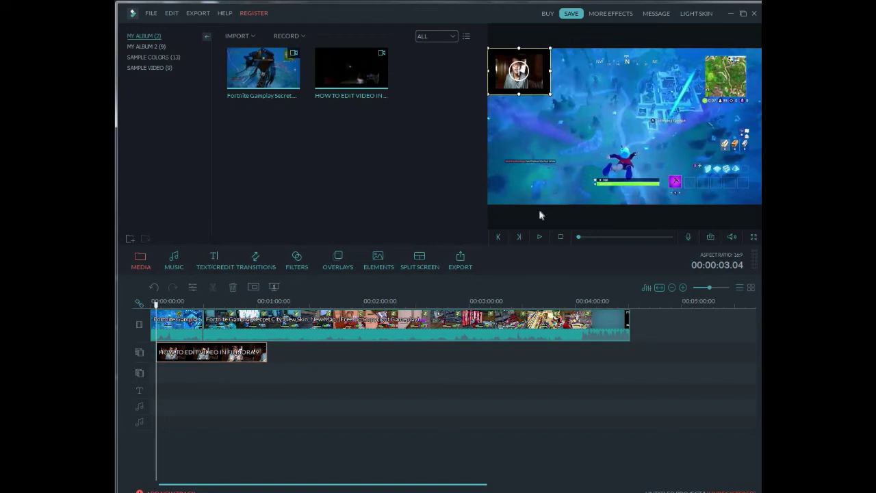
pyautogui.click(539, 236)
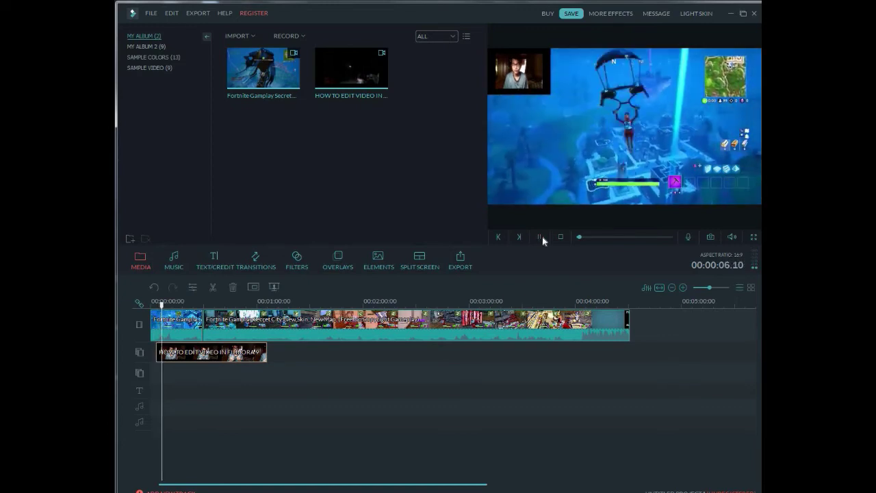
pyautogui.click(540, 236)
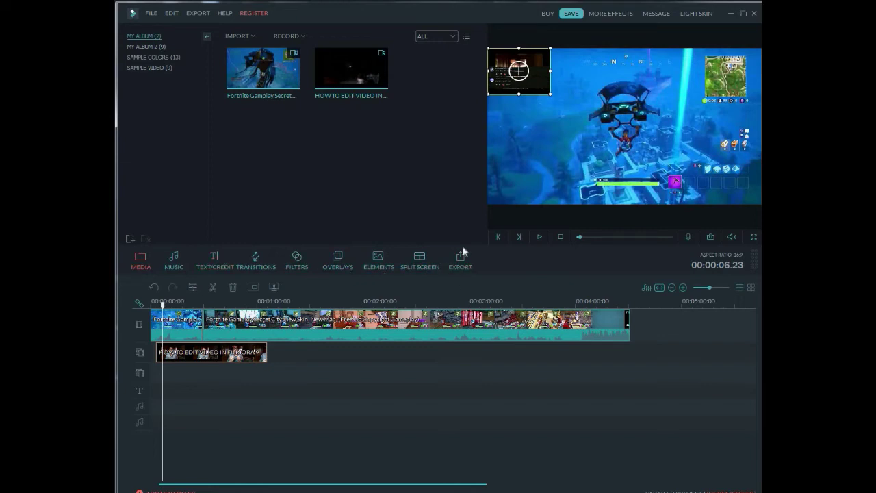
# Add the Retro Stamp End Credit title to the text track at 00:03:18.07.
pyautogui.click(212, 263)
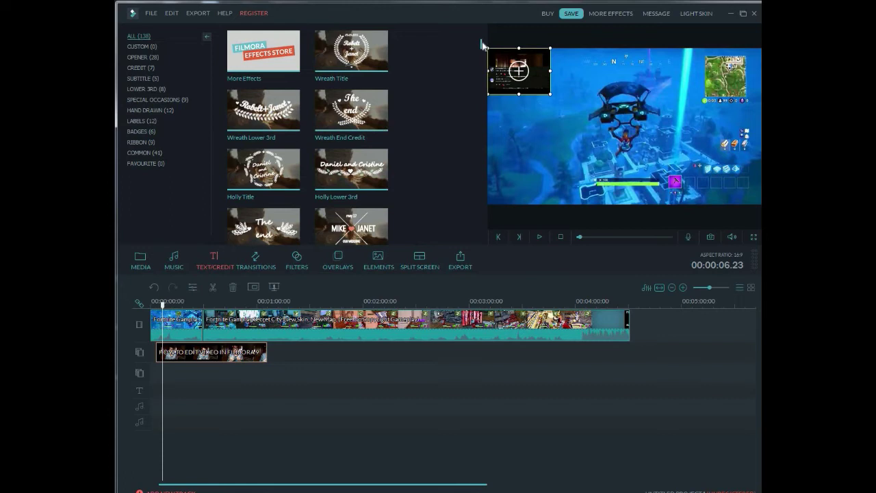
pyautogui.moveTo(481, 46); pyautogui.dragTo(479, 85)
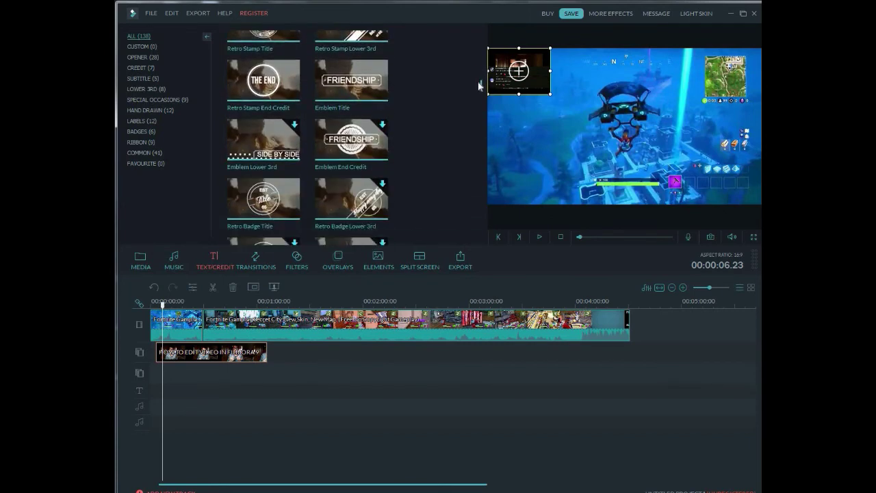
pyautogui.click(264, 83)
pyautogui.moveTo(265, 82); pyautogui.dragTo(499, 391)
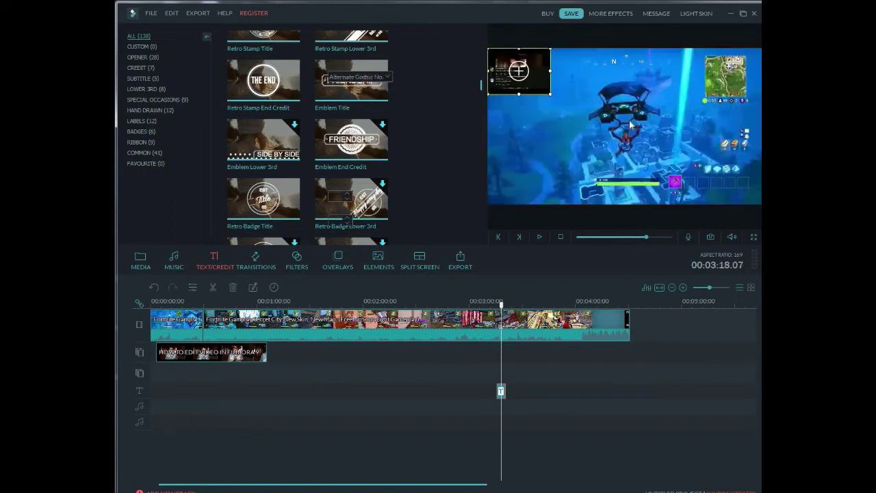
# Open the text settings of the THE END title, accept them unchanged, and close the Output dialog without exporting.
pyautogui.doubleClick(629, 125)
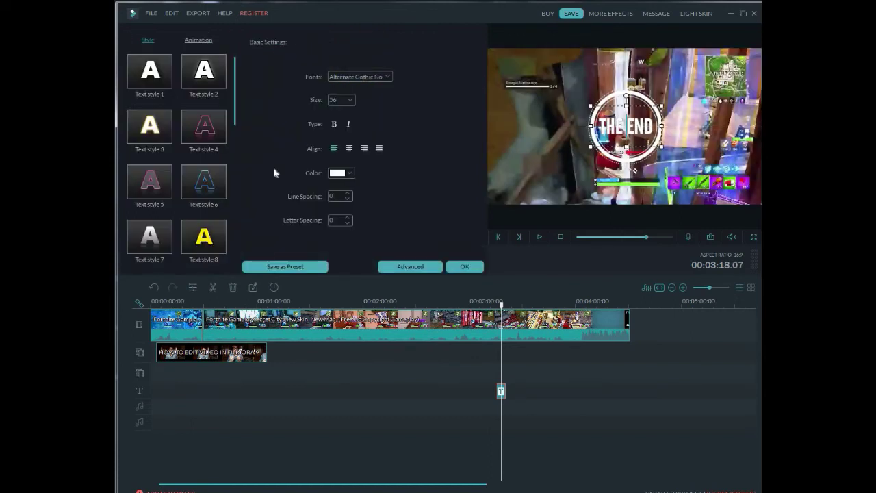
pyautogui.click(458, 270)
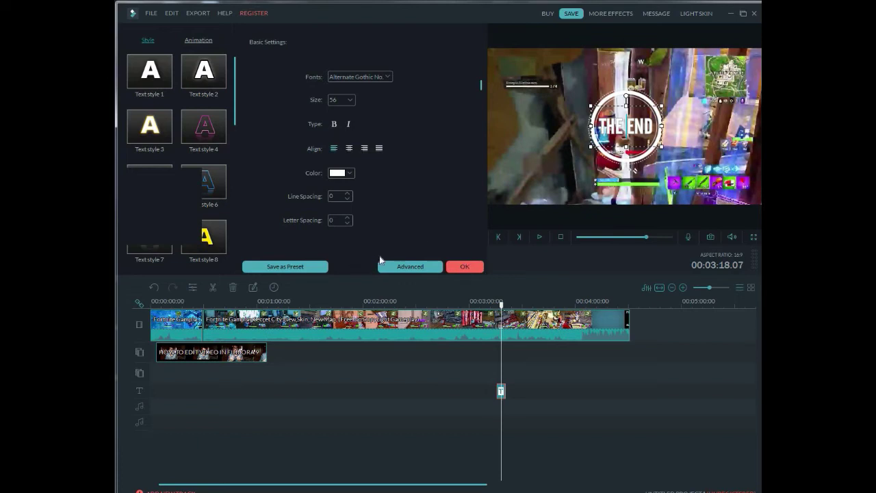
pyautogui.click(479, 267)
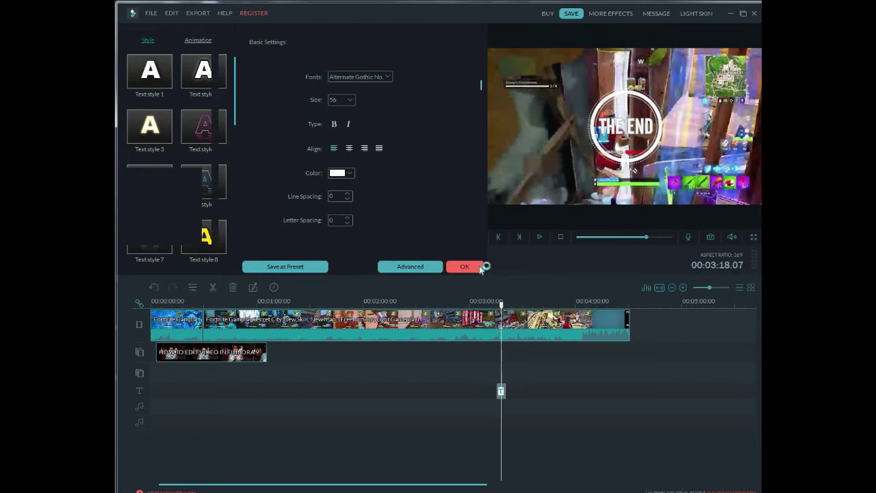
pyautogui.hotkey('ctrl', 'e')
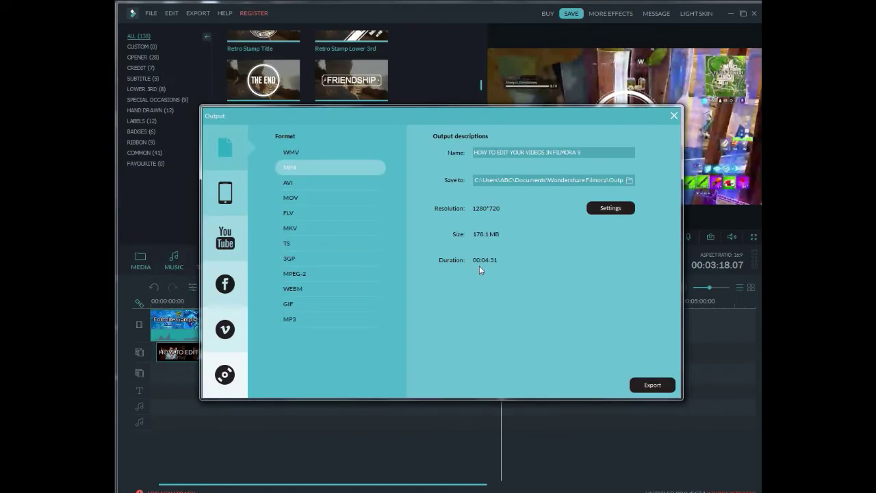
pyautogui.click(674, 116)
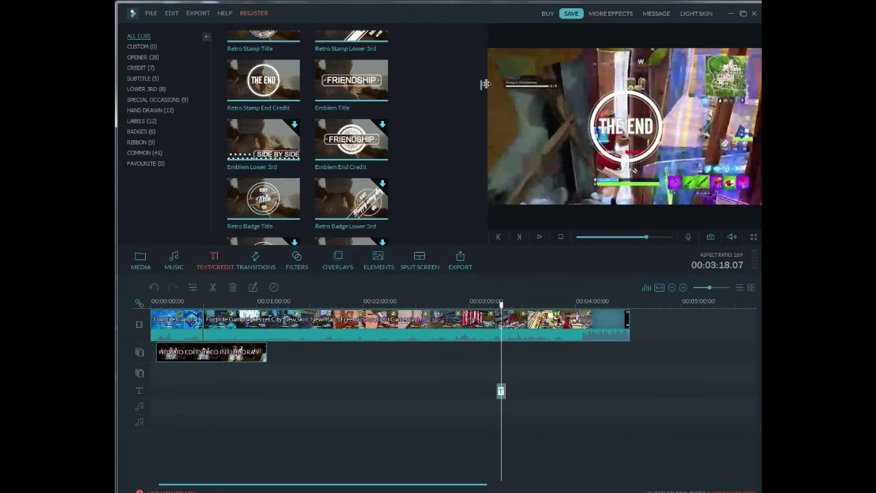
# Add the Water Color title to the text track beside the THE END title.
pyautogui.moveTo(481, 96); pyautogui.dragTo(481, 108)
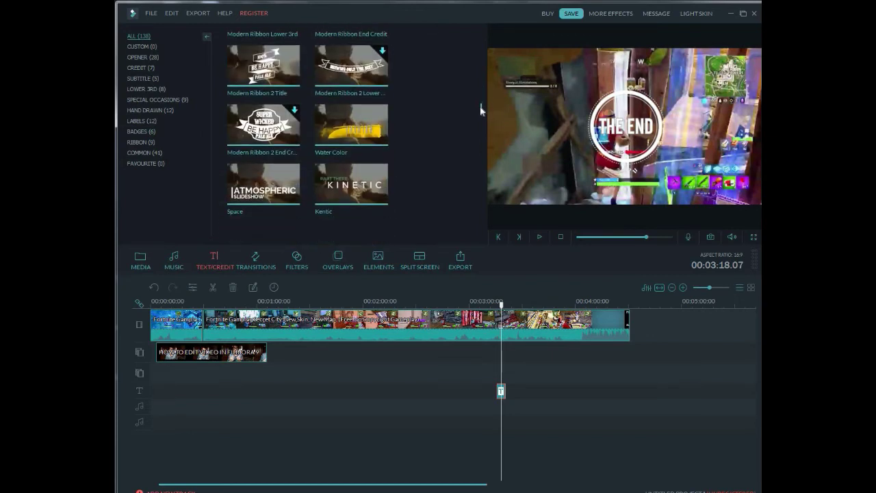
pyautogui.click(354, 127)
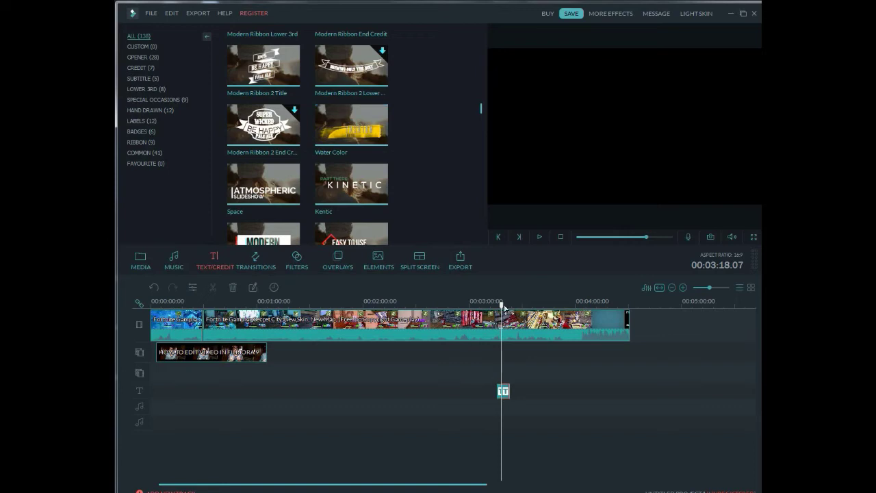
# Play the titles from 00:03:18.07, and delete the THE END title from the text track.
pyautogui.click(538, 236)
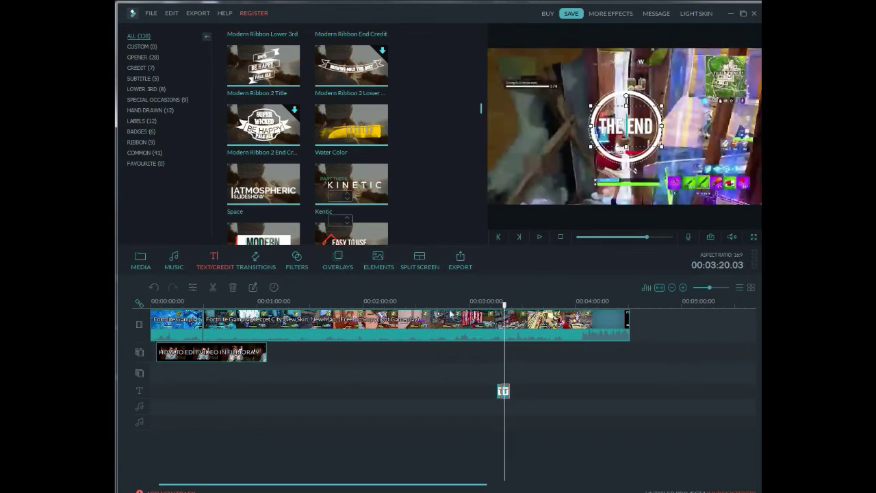
pyautogui.doubleClick(503, 390)
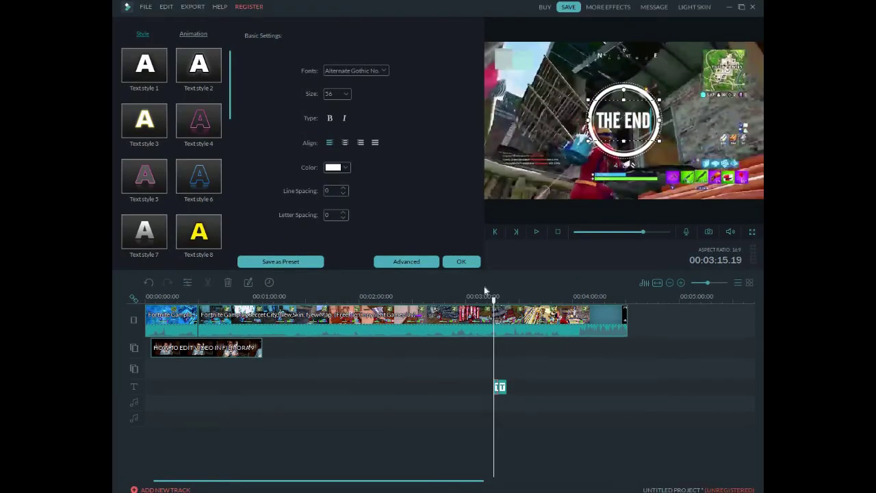
pyautogui.click(469, 264)
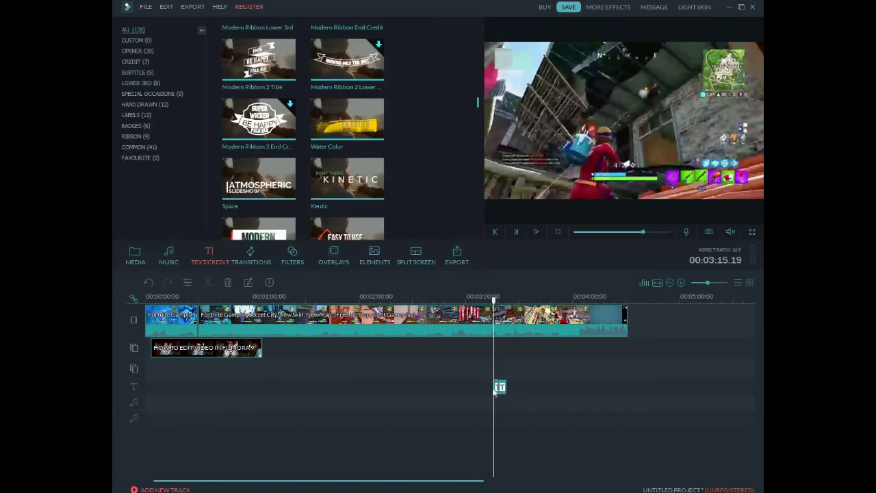
pyautogui.click(229, 286)
# Play the Water Color title on the text track from 00:03:18.00 and pause where its FASHION text shows.
pyautogui.click(498, 301)
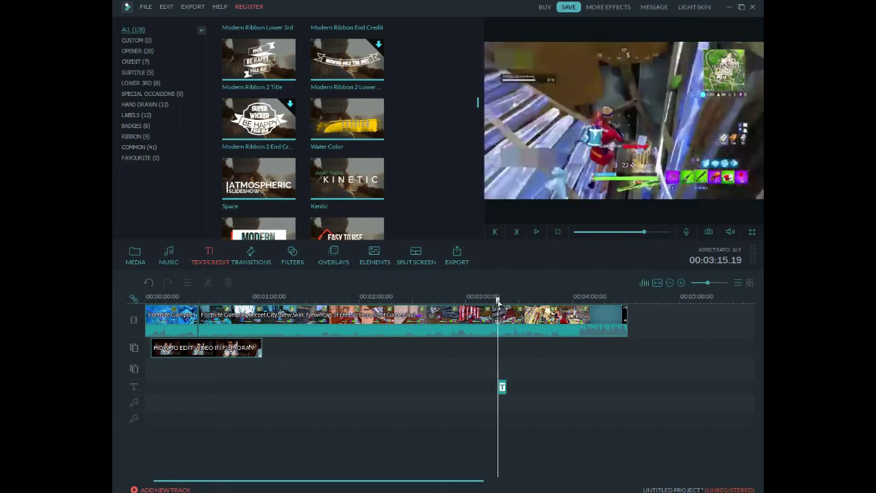
pyautogui.click(502, 301)
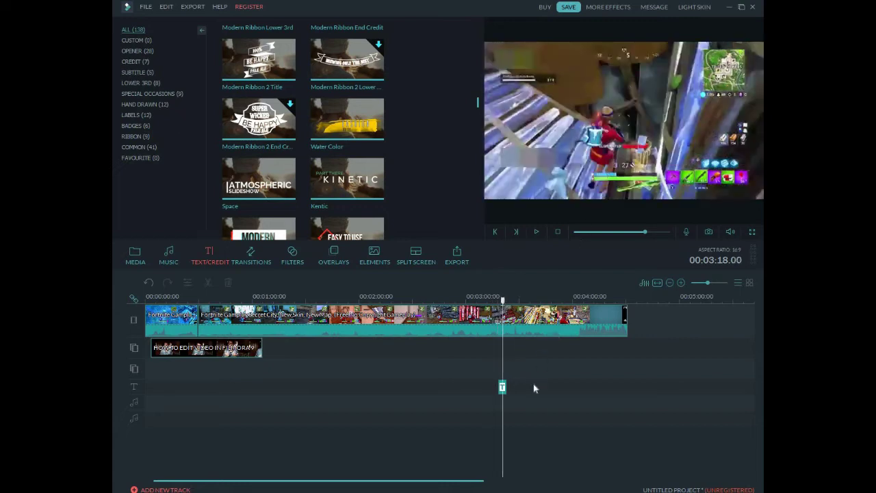
pyautogui.click(537, 232)
pyautogui.click(538, 232)
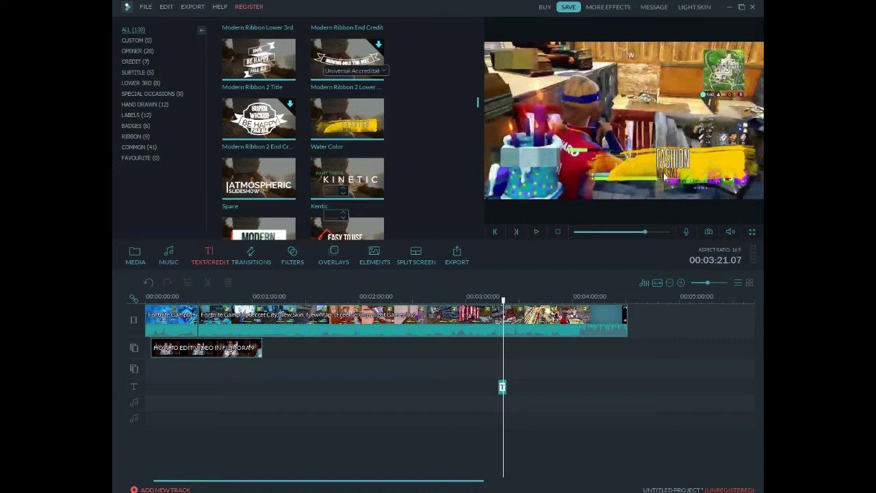
# Open the Water Color title for editing and clear its FASHION heading.
pyautogui.doubleClick(665, 171)
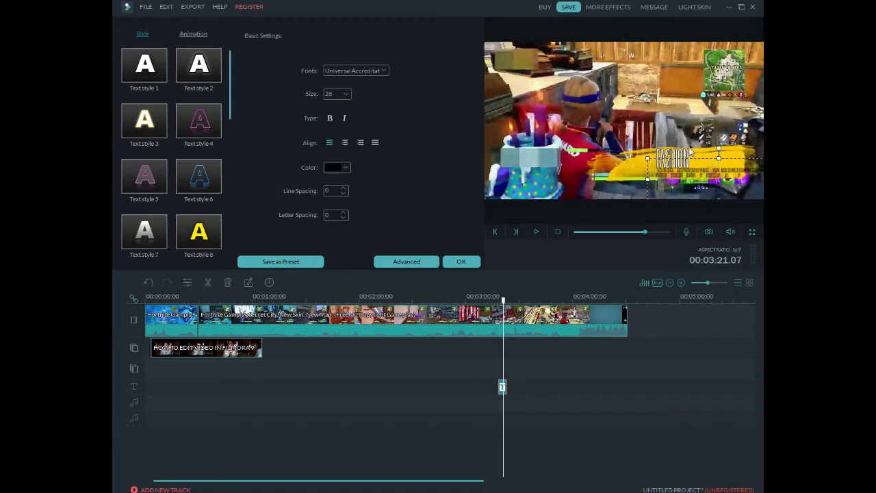
pyautogui.press('BackSpace')
pyautogui.press('BackSpace')
pyautogui.press('BackSpace')
pyautogui.press('BackSpace')
pyautogui.press('BackSpace')
pyautogui.press('BackSpace')
pyautogui.press('BackSpace')
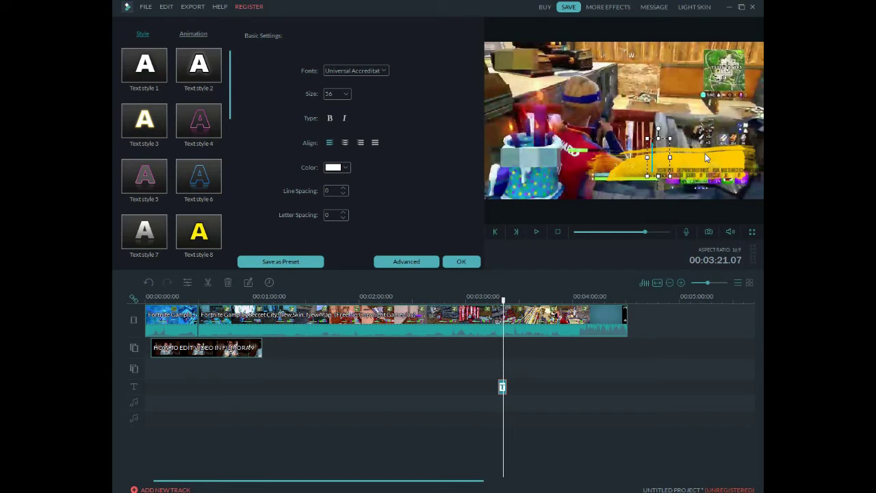
# Try a long two-line text as the Water Color title's heading, and erase it again.
pyautogui.write('SUBSCRIBE TO MY CHANNEL FOR MORE VIDEOS')
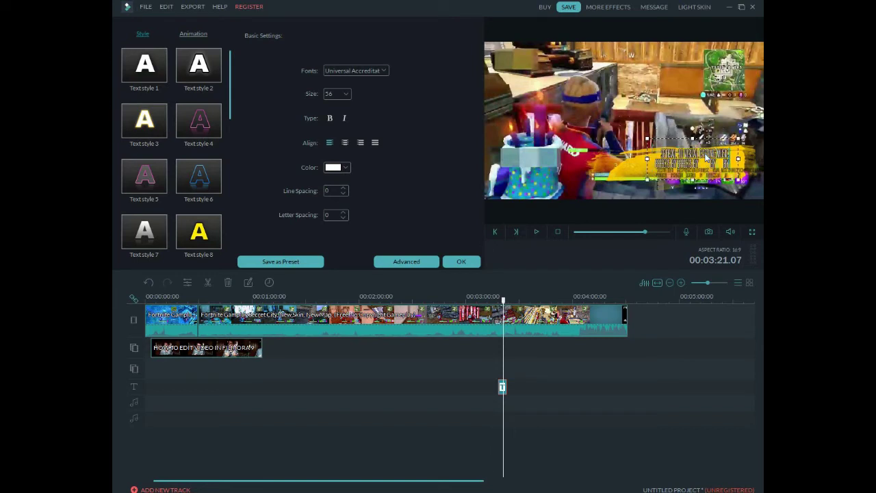
pyautogui.press('BackSpace')
pyautogui.press('BackSpace')
pyautogui.press('BackSpace')
pyautogui.press('BackSpace')
pyautogui.press('BackSpace')
pyautogui.press('BackSpace')
pyautogui.press('BackSpace')
pyautogui.press('BackSpace')
pyautogui.press('BackSpace')
pyautogui.press('BackSpace')
pyautogui.press('BackSpace')
pyautogui.press('BackSpace')
pyautogui.press('BackSpace')
pyautogui.press('BackSpace')
pyautogui.press('BackSpace')
pyautogui.press('BackSpace')
pyautogui.press('BackSpace')
pyautogui.press('BackSpace')
pyautogui.press('BackSpace')
pyautogui.press('BackSpace')
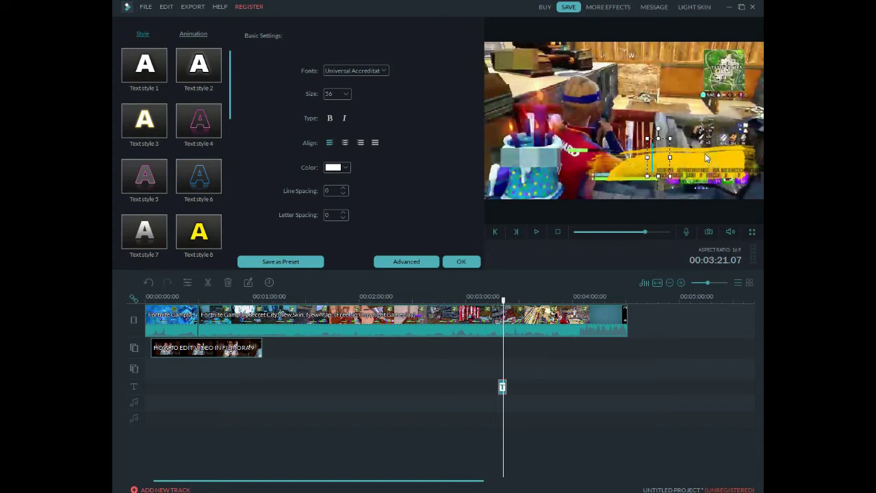
# Enter a shorter two-line heading in the Water Color title, accept it, and close the Output dialog without exporting.
pyautogui.write('STYLE EFFECTS BY TO NEW')
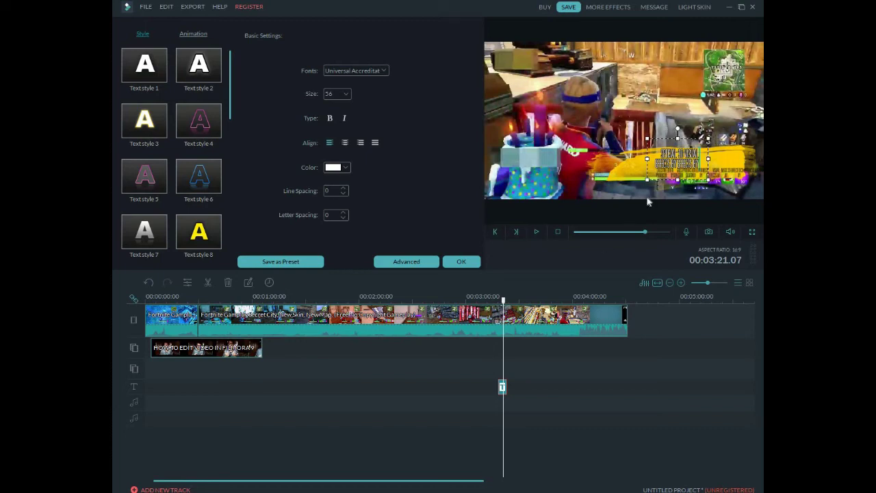
pyautogui.click(475, 265)
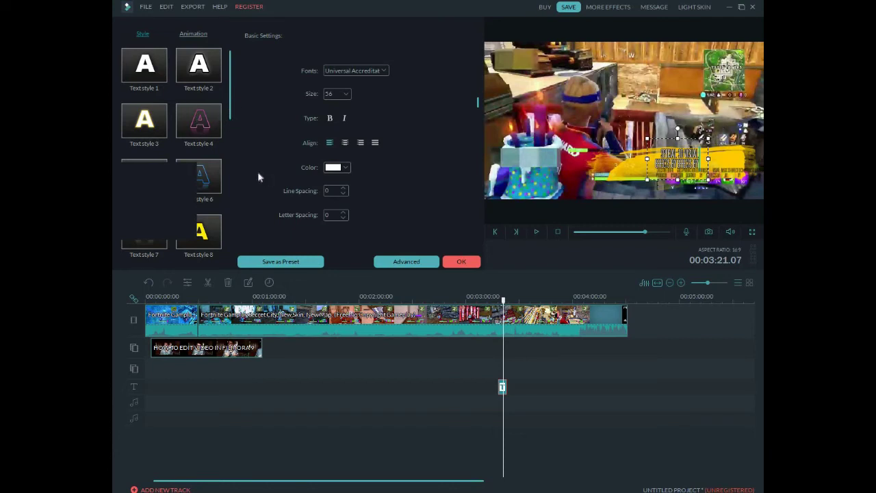
pyautogui.hotkey('ctrl', 'e')
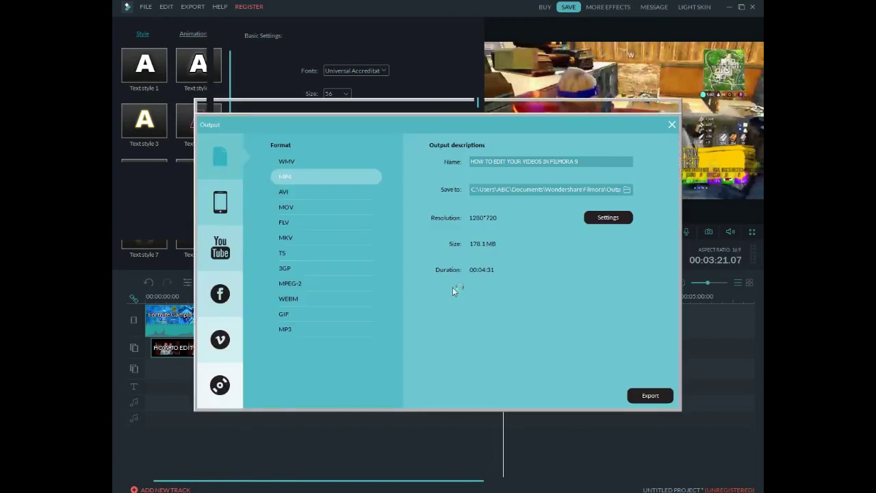
pyautogui.click(672, 125)
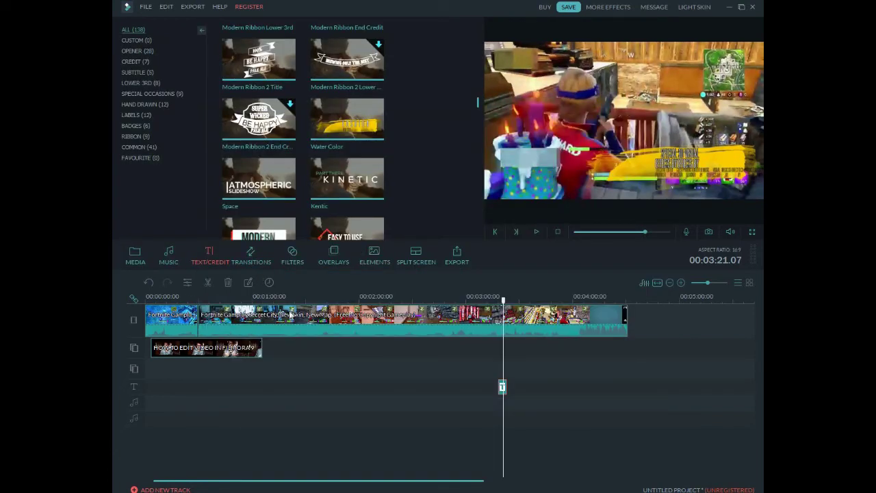
# Split the main-track gameplay clip at 00:01:40.07.
pyautogui.scroll(1, 321, 301)
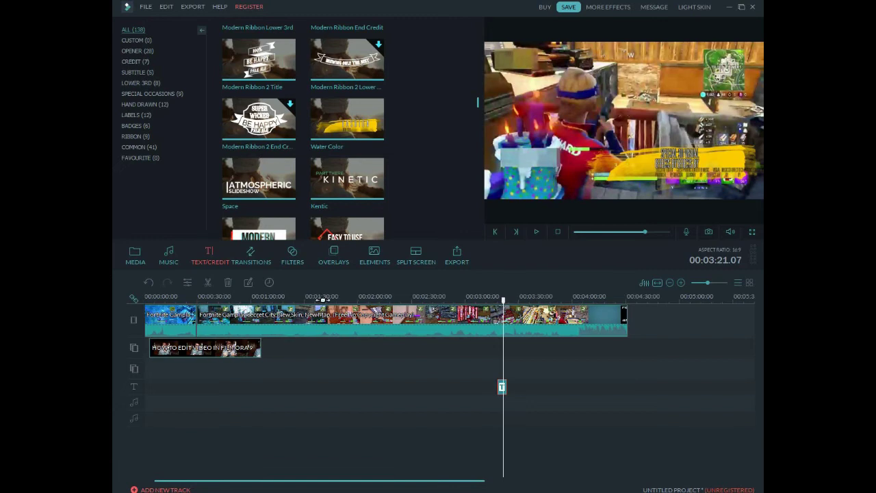
pyautogui.click(321, 300)
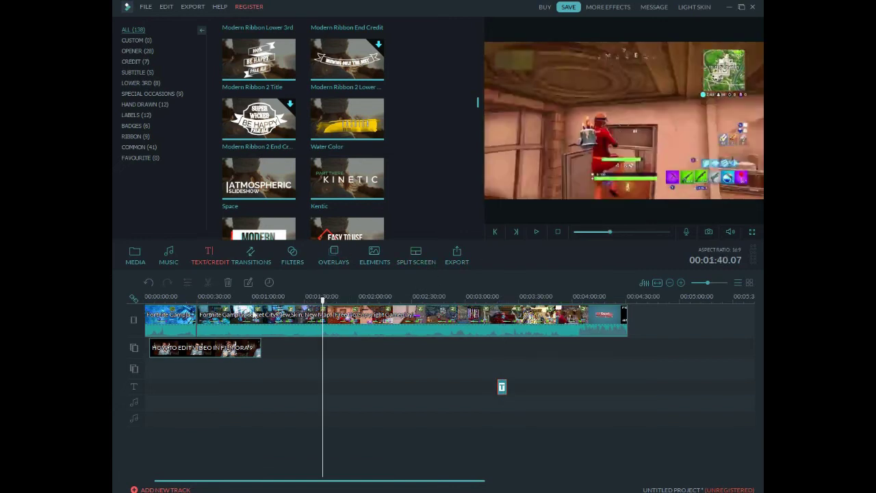
pyautogui.click(255, 312)
pyautogui.click(209, 282)
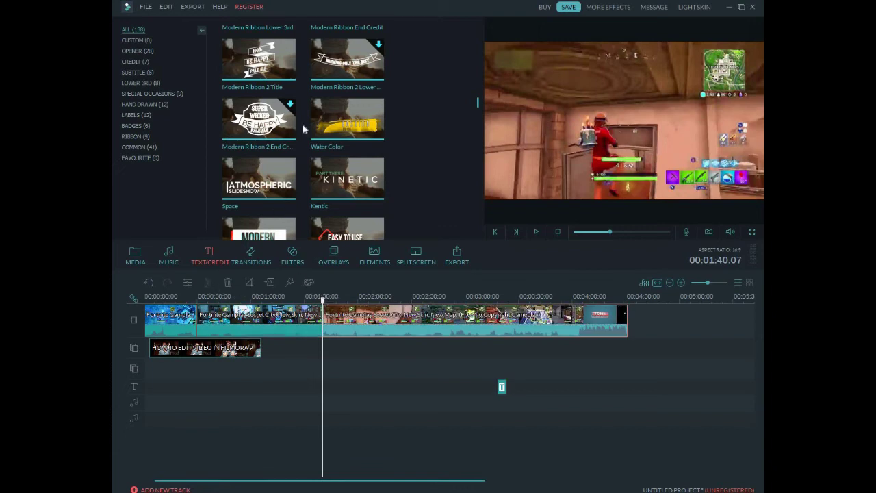
# Browse the transitions for Linear Wipe Right and preview its effect.
pyautogui.click(249, 253)
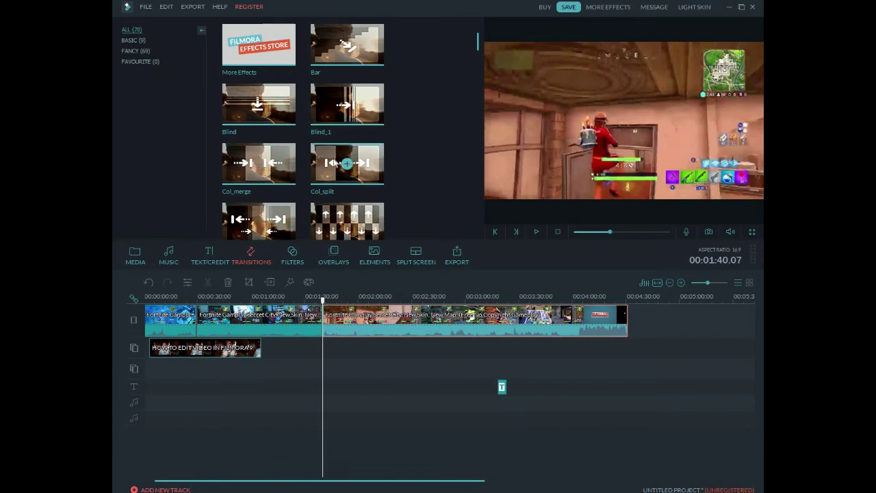
pyautogui.moveTo(478, 43); pyautogui.dragTo(472, 108)
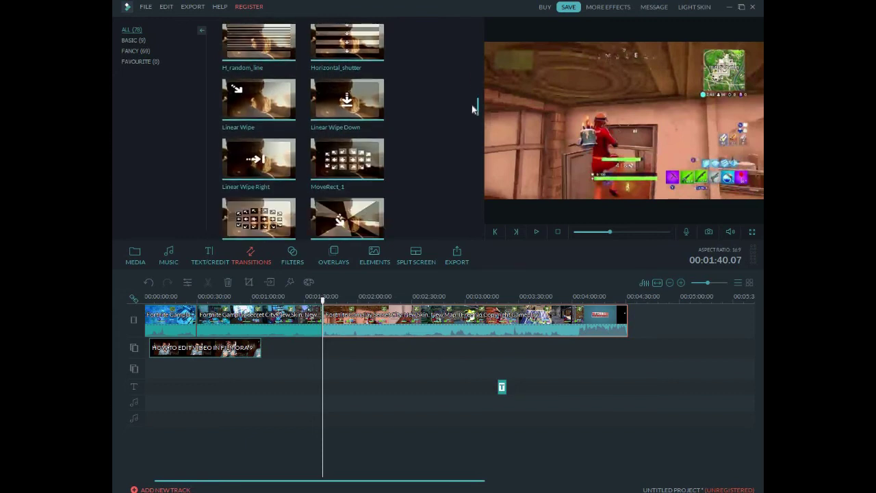
pyautogui.click(259, 159)
pyautogui.click(535, 232)
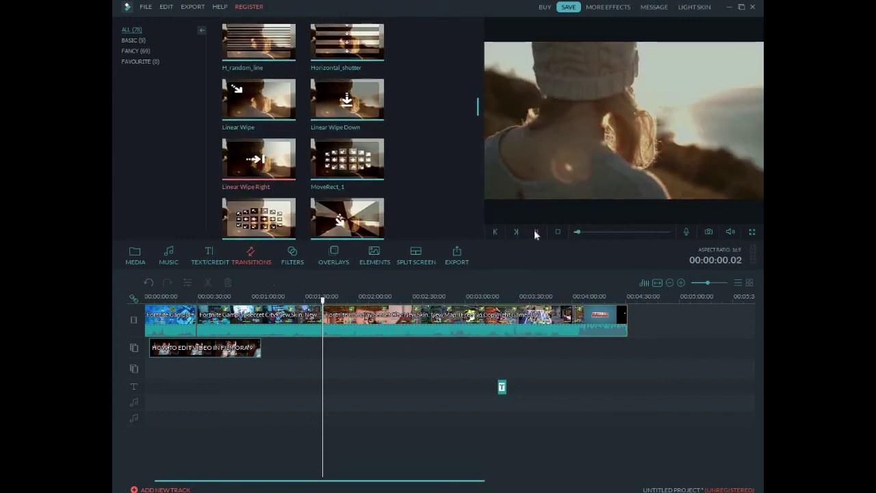
# Place the Linear Wipe Right transition on the cut at 00:01:40.07 and play across it.
pyautogui.click(264, 161)
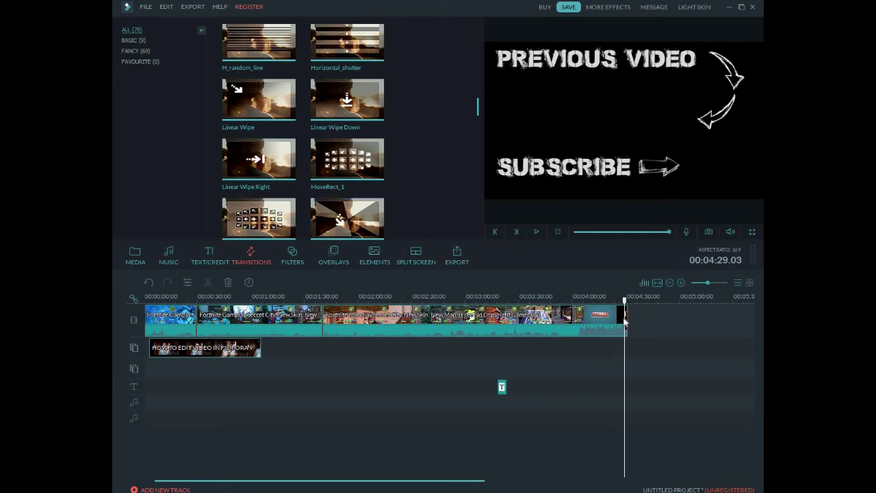
pyautogui.click(329, 327)
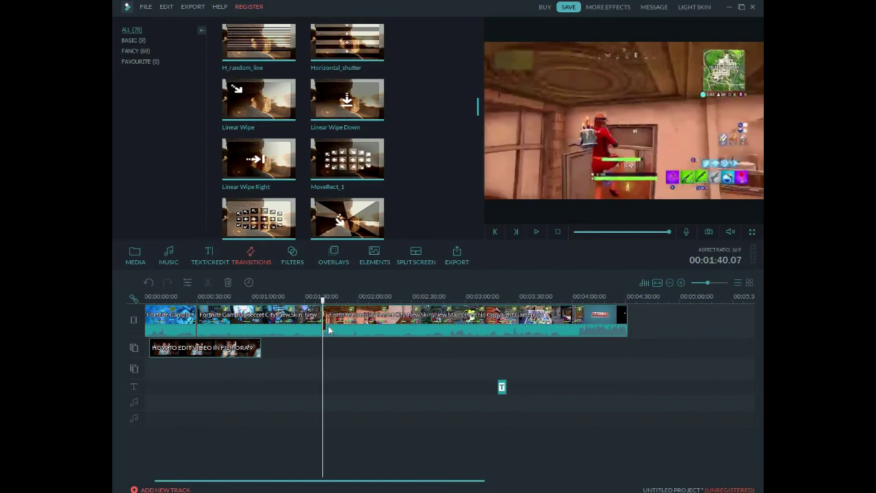
pyautogui.click(536, 232)
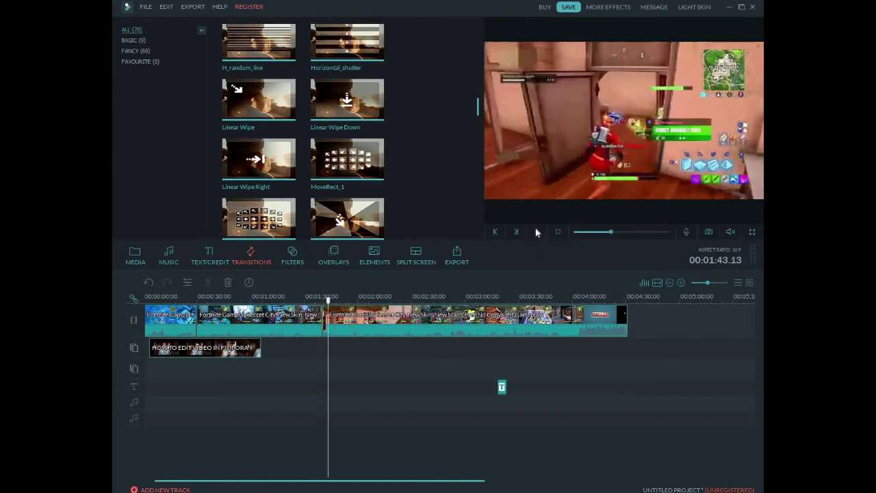
# Split the clip after the 00:01:40.07 cut at 00:01:58.19 and delete the section between the two cuts.
pyautogui.click(349, 301)
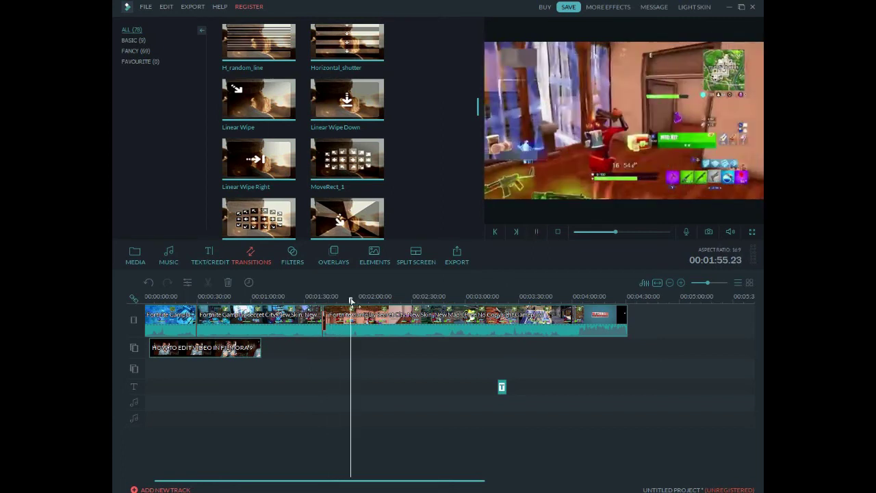
pyautogui.click(328, 322)
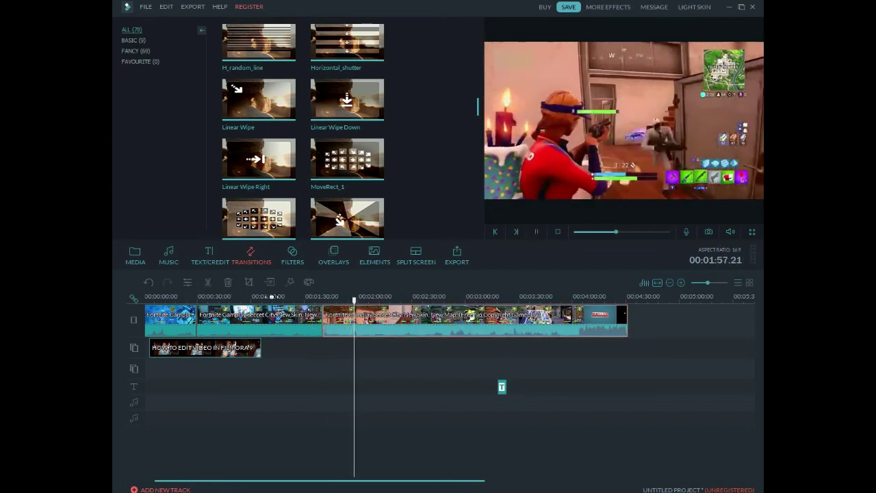
pyautogui.click(209, 282)
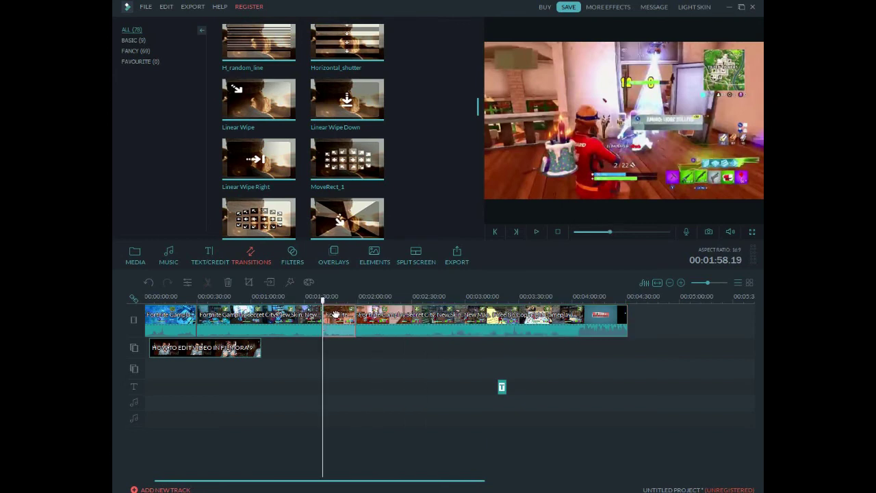
pyautogui.click(229, 282)
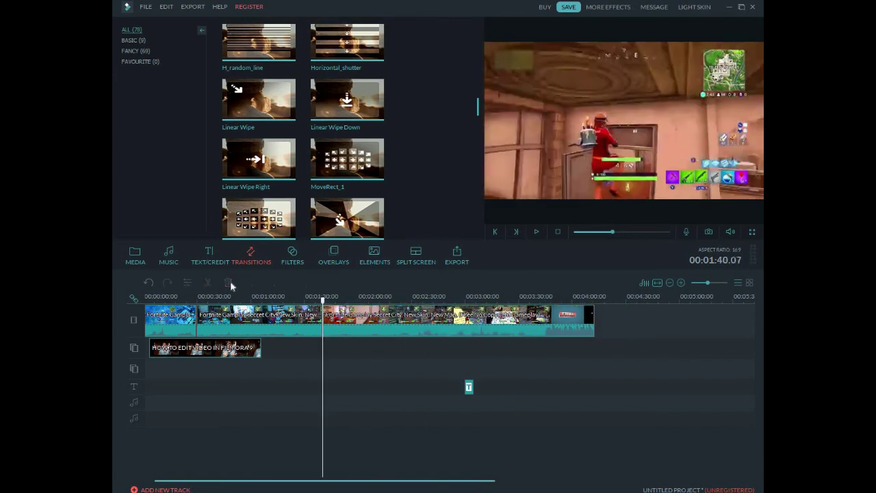
# Add the Linear Wipe Right transition at the 00:01:40.07 cut and play across it from 00:01:34.07.
pyautogui.click(312, 299)
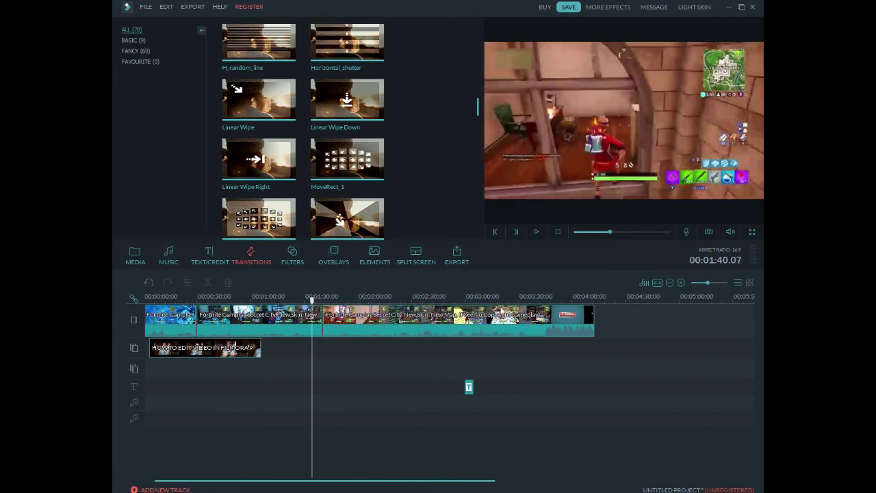
pyautogui.moveTo(257, 175)
pyautogui.click(258, 159)
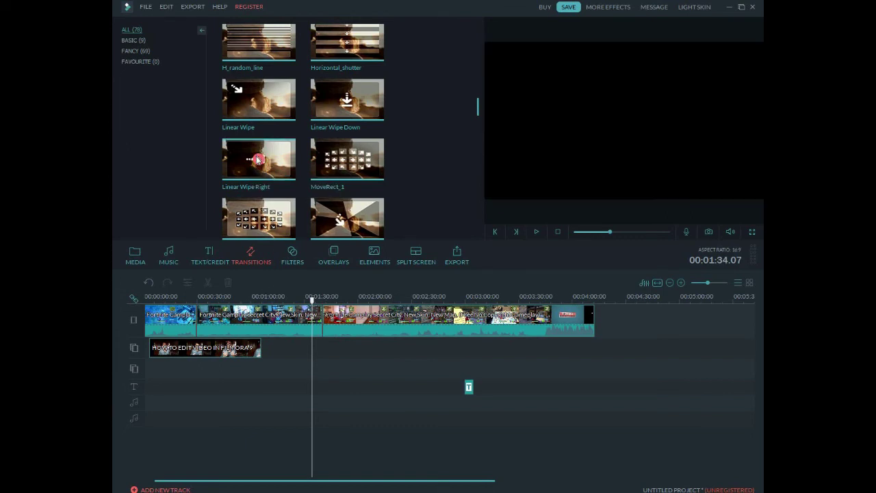
pyautogui.click(536, 233)
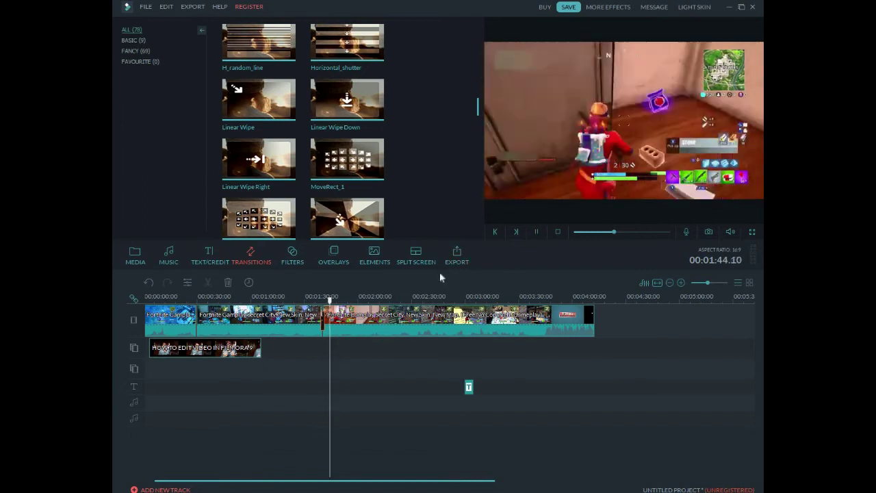
pyautogui.click(537, 232)
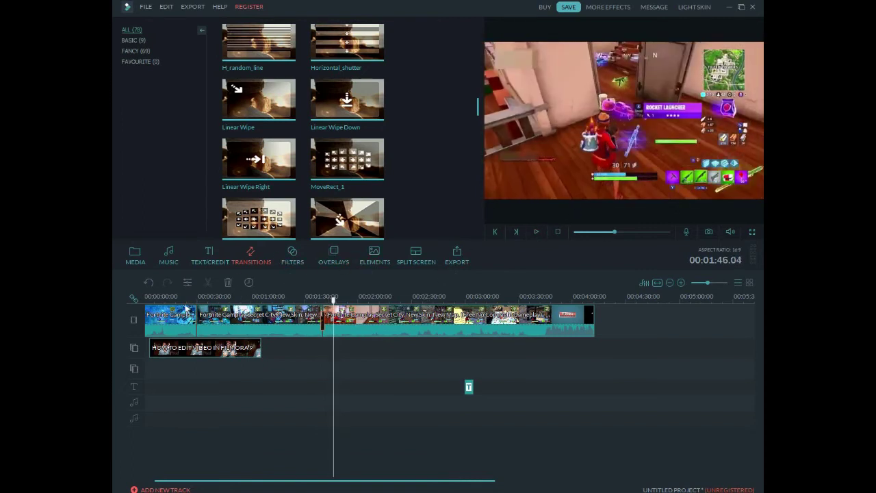
# Open the settings of the transition at the 00:01:40.07 cut and accept them unchanged.
pyautogui.click(186, 283)
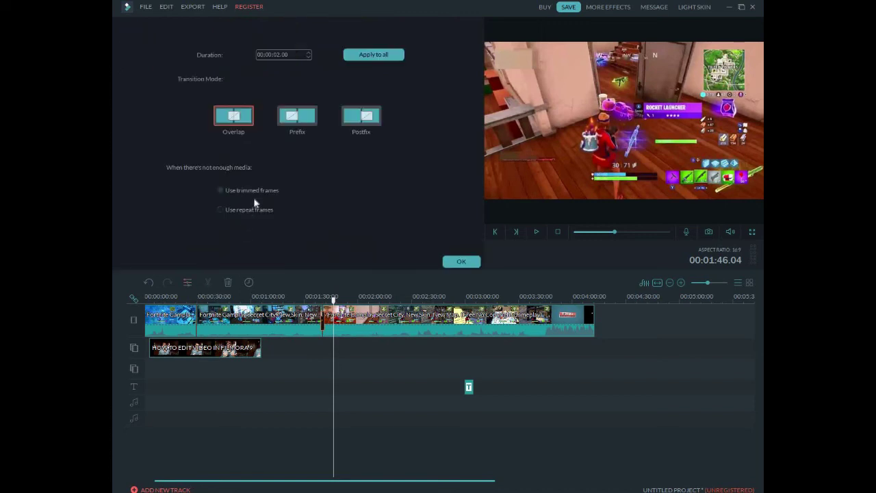
pyautogui.click(462, 261)
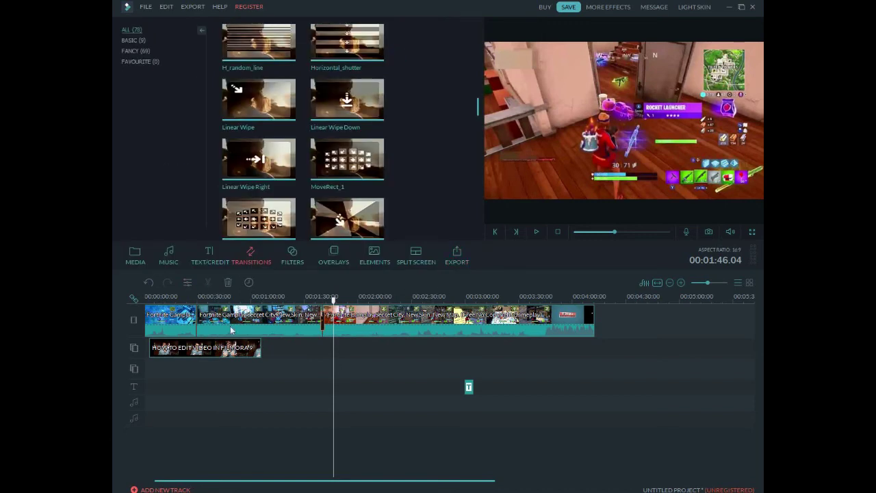
# Set the saturation of the main-track clip starting at 00:00:29.17 to -26.
pyautogui.click(243, 314)
pyautogui.click(187, 283)
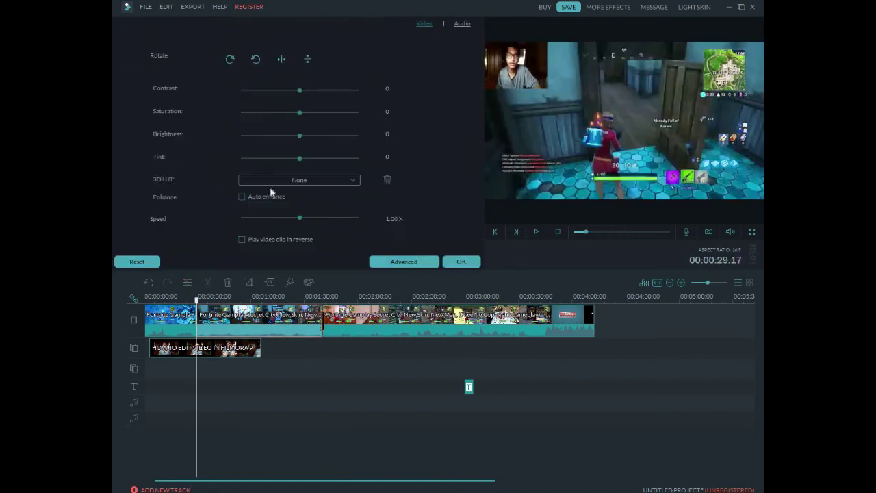
pyautogui.moveTo(301, 114); pyautogui.dragTo(286, 103)
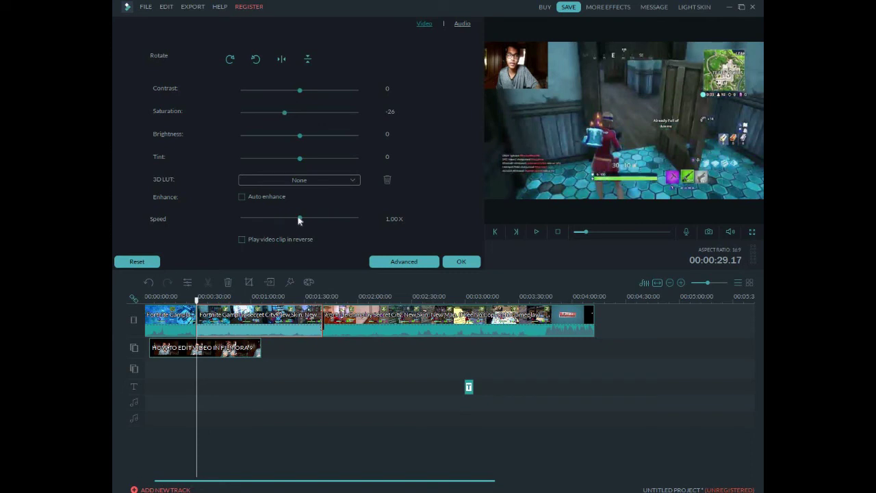
# Set the speed of the main-track clip starting at 00:00:29.17 to 10.00X and play a short preview of it.
pyautogui.moveTo(374, 218); pyautogui.dragTo(384, 220)
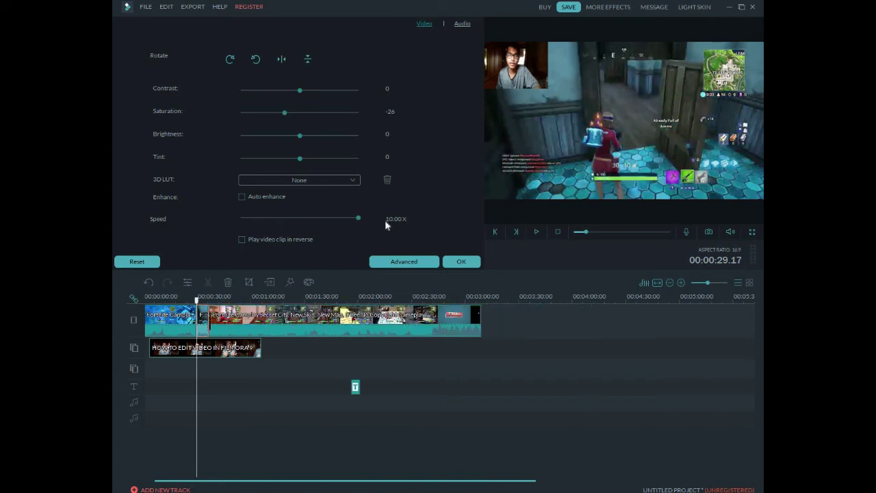
pyautogui.click(461, 262)
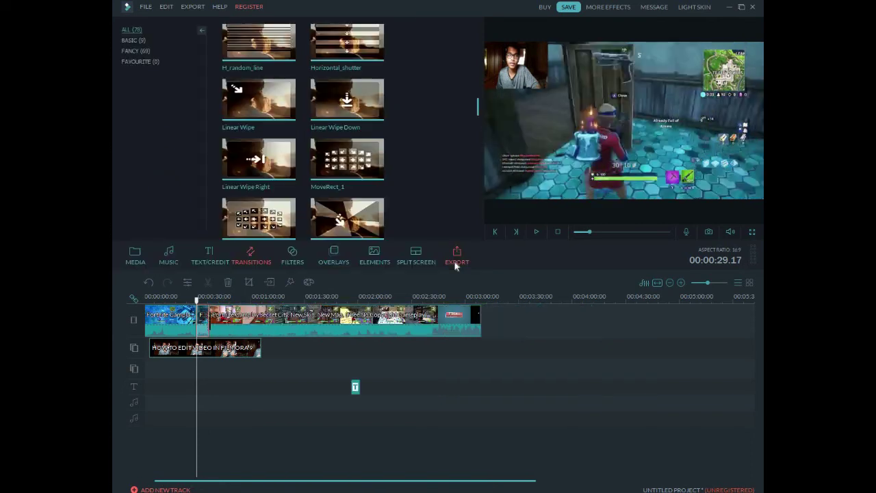
pyautogui.click(538, 233)
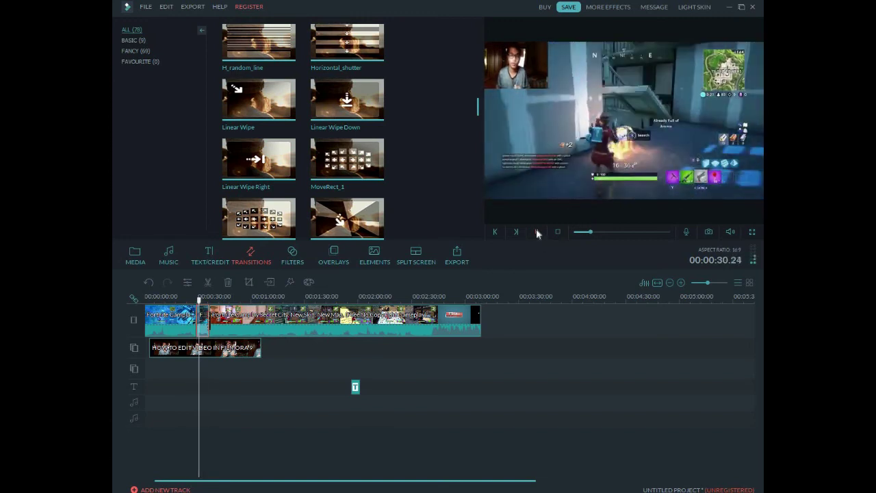
pyautogui.click(537, 233)
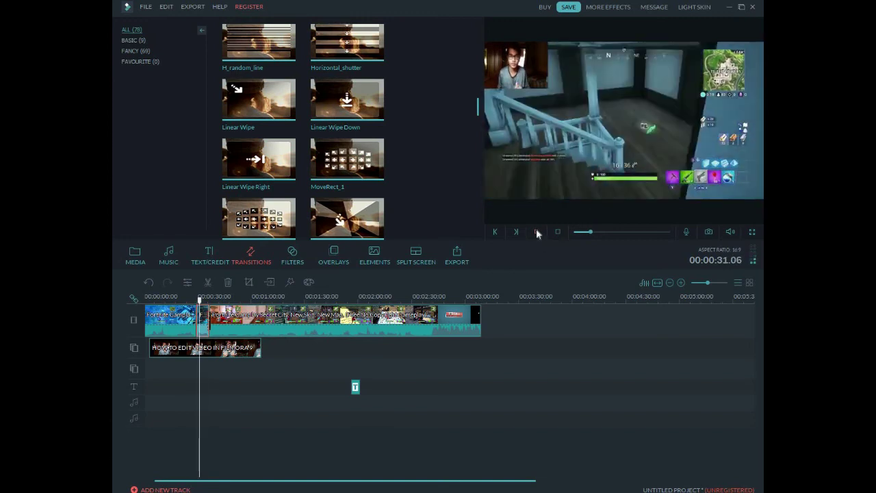
# Select the picture-in-picture clip and open its motion settings.
pyautogui.click(248, 348)
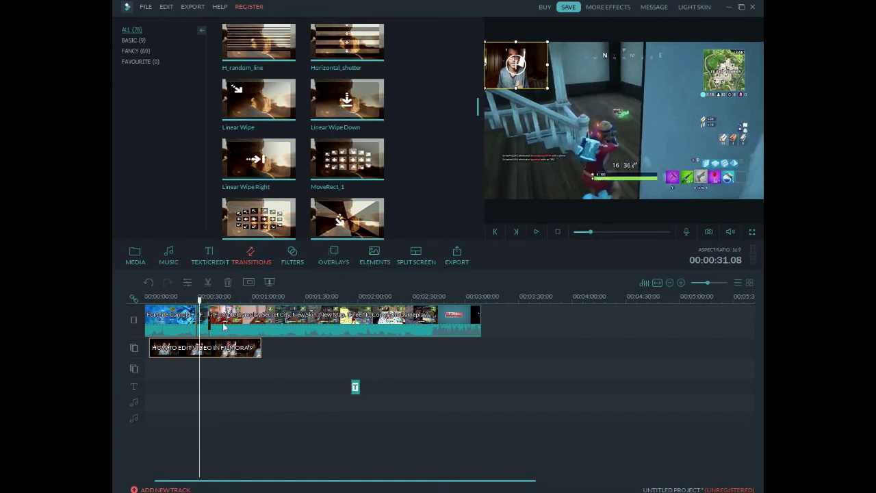
pyautogui.rightClick(225, 350)
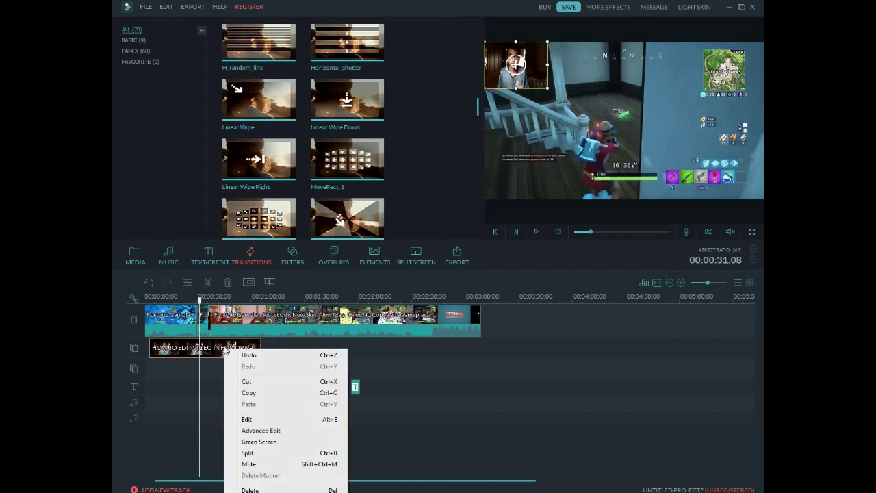
pyautogui.click(188, 283)
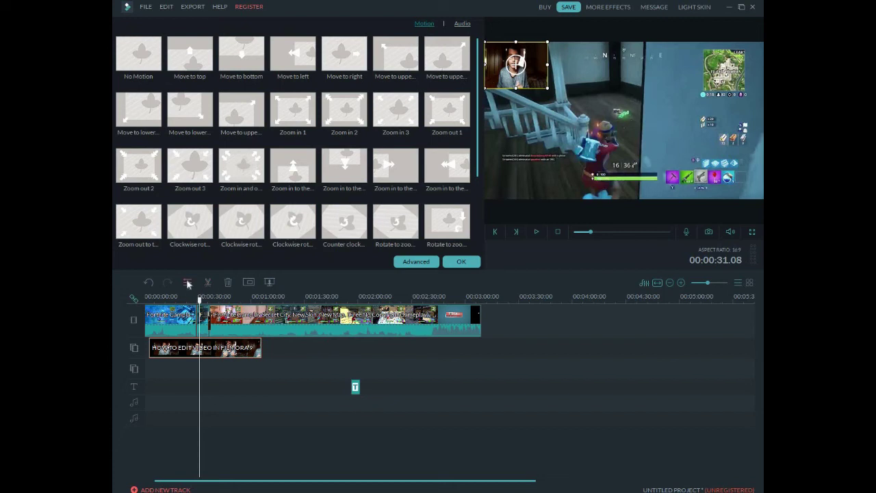
pyautogui.click(448, 263)
pyautogui.hotkey('ctrl', 'e')
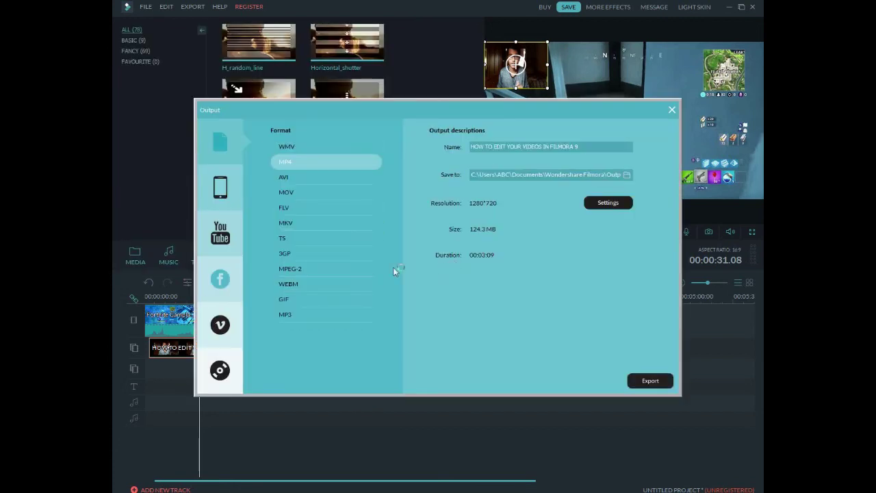
pyautogui.click(671, 110)
# Set the picture-in-picture clip's audio volume to 136 and pitch to 12, and play a preview of the change.
pyautogui.click(191, 285)
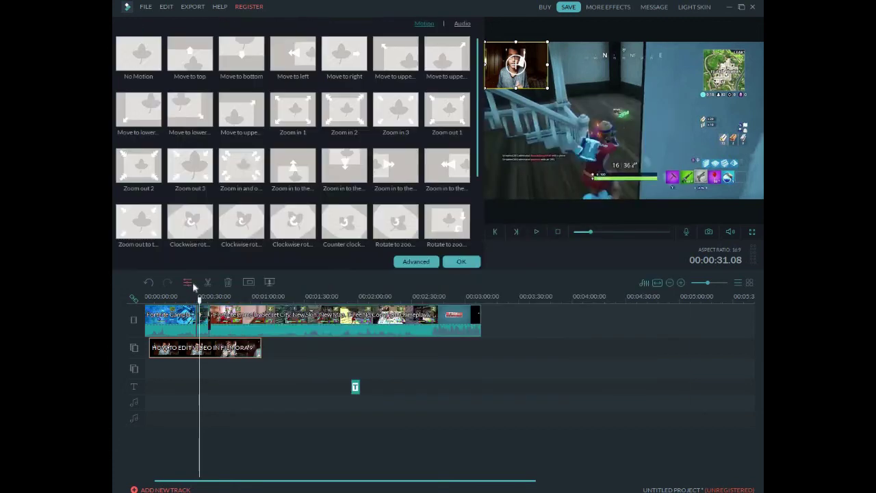
pyautogui.click(461, 25)
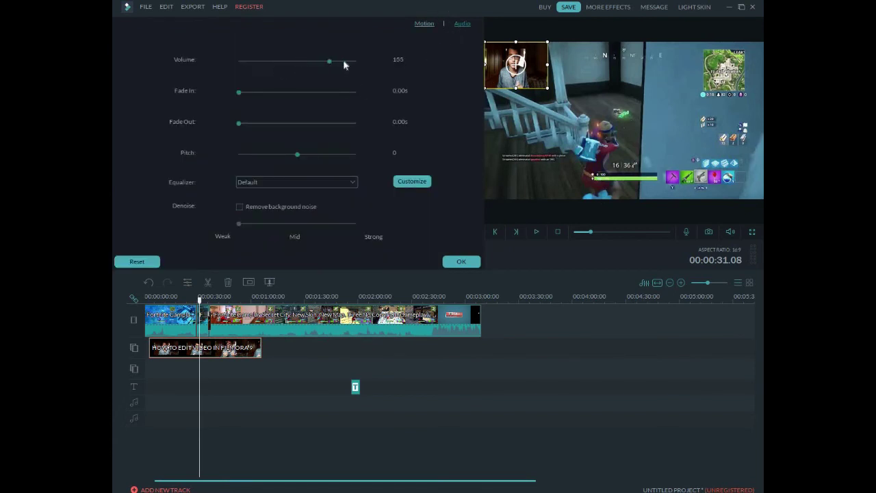
pyautogui.click(298, 62)
pyautogui.moveTo(316, 63); pyautogui.dragTo(317, 61)
pyautogui.moveTo(297, 157); pyautogui.dragTo(370, 158)
pyautogui.click(462, 262)
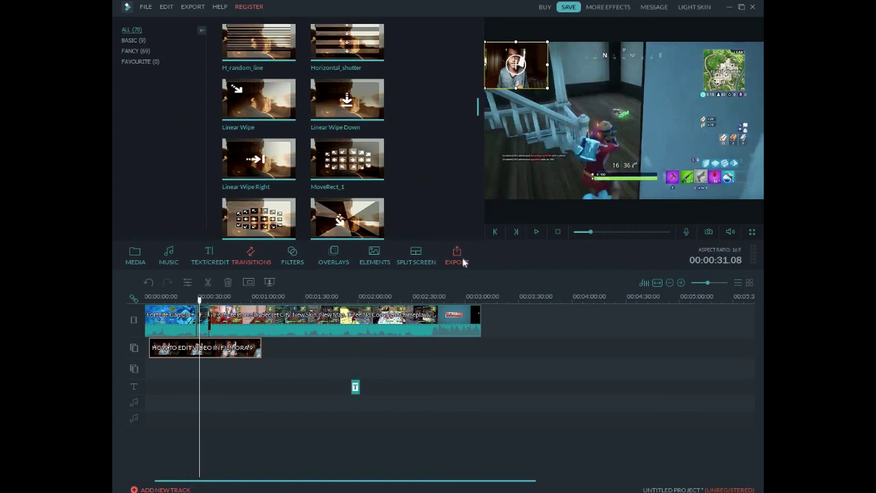
pyautogui.click(537, 232)
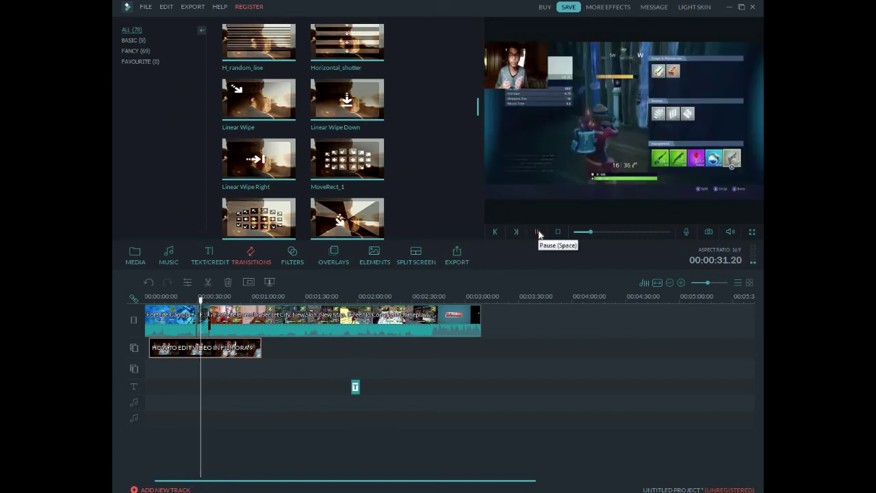
# Move the playhead to 00:00:34.20, review the picture-in-picture clip's audio settings and accept them unchanged.
pyautogui.click(204, 295)
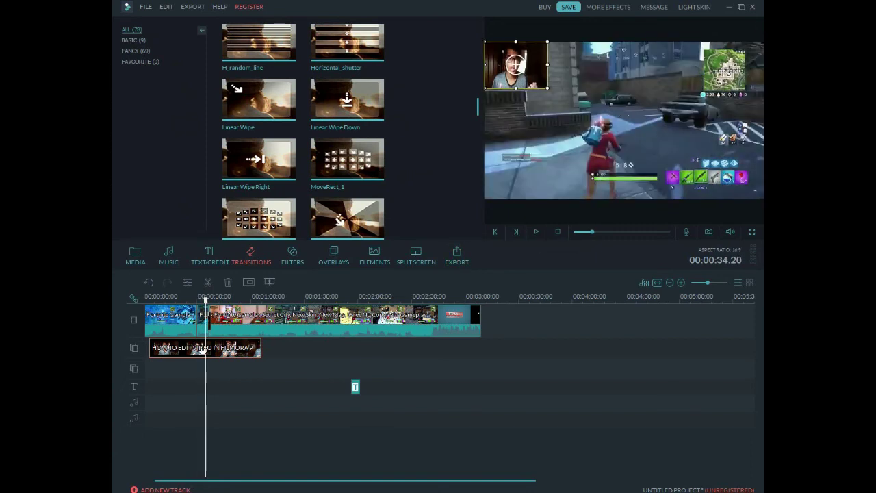
pyautogui.click(189, 284)
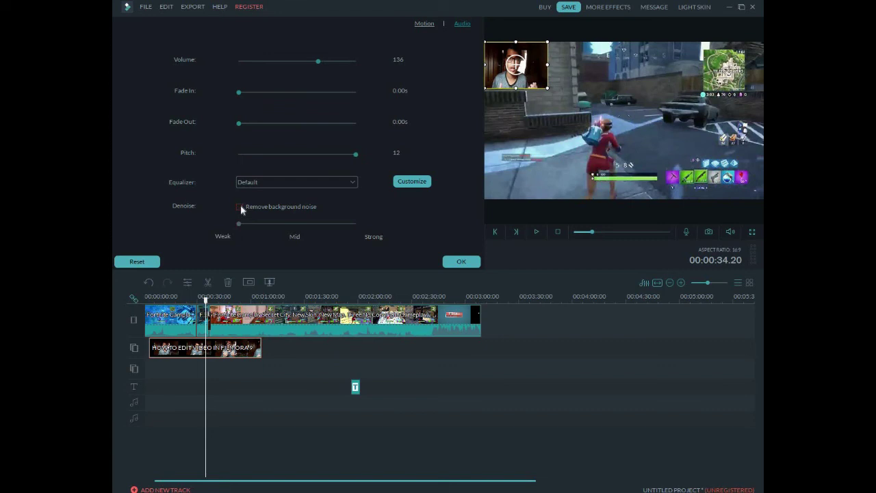
pyautogui.click(461, 264)
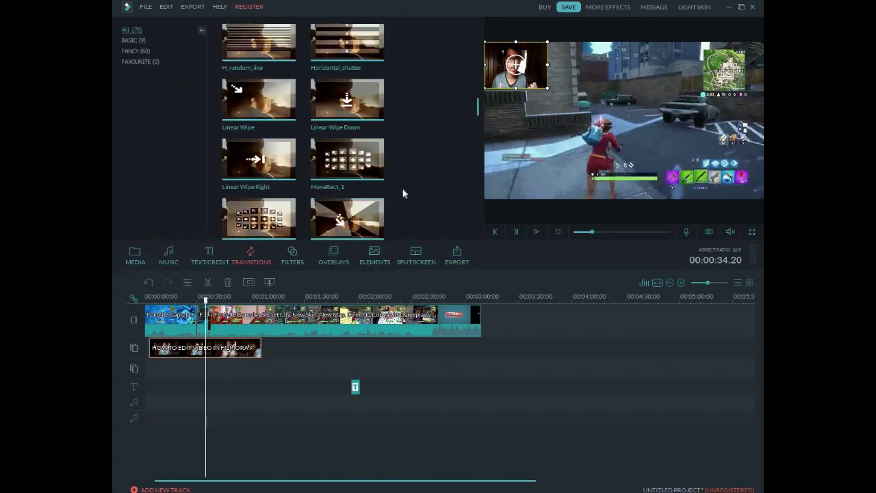
# Look through the filters, overlays, elements, split-screen layouts and export options, and return to the media library.
pyautogui.click(286, 259)
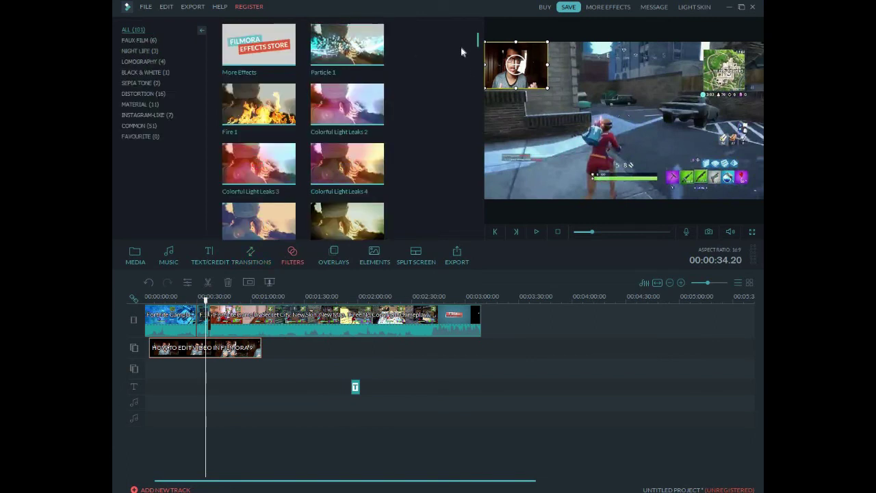
pyautogui.click(336, 260)
pyautogui.click(375, 255)
pyautogui.click(415, 266)
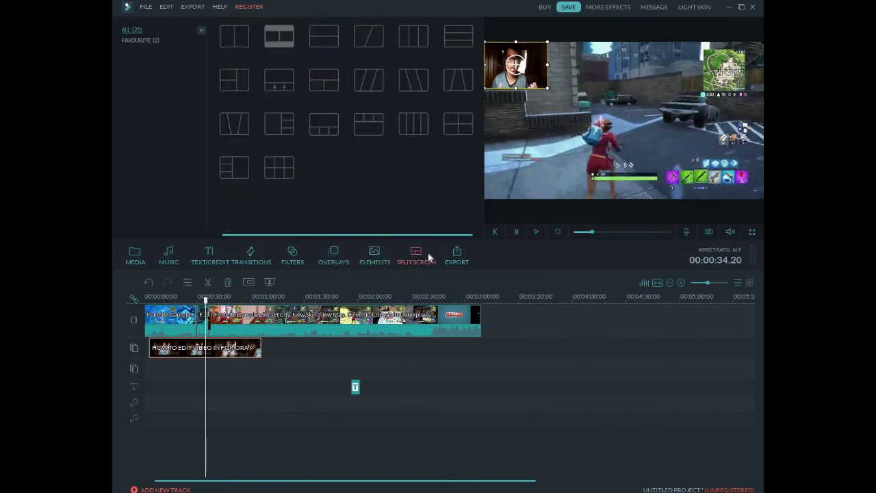
pyautogui.click(455, 260)
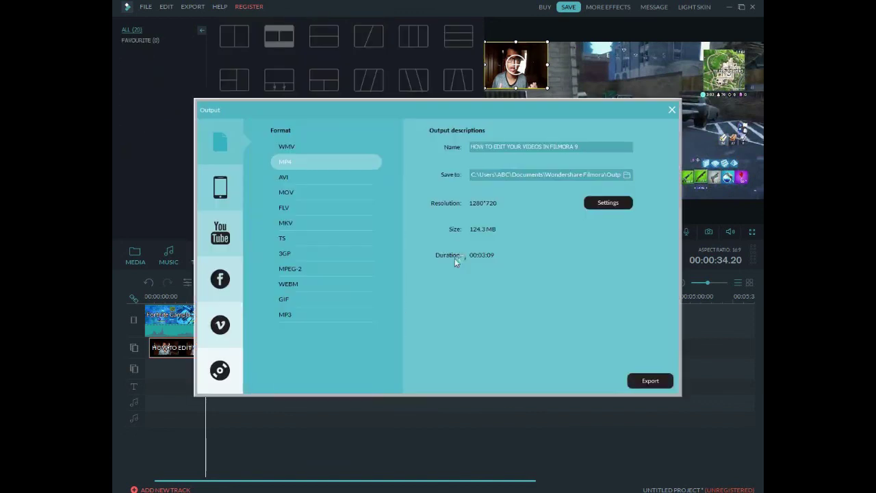
pyautogui.click(671, 109)
pyautogui.click(147, 264)
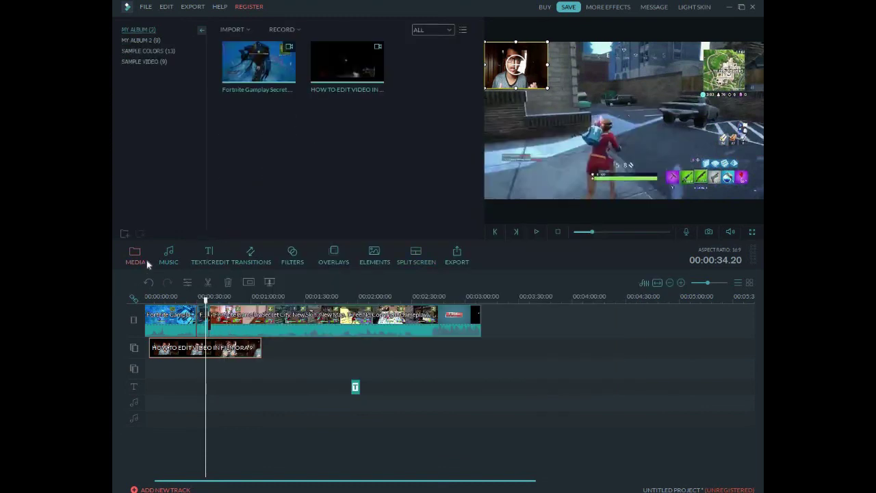